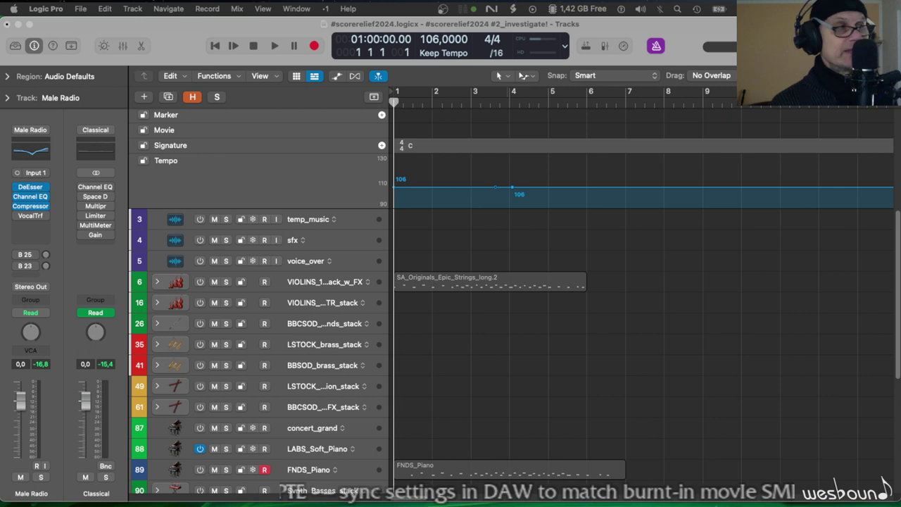
Hide and reshow the global tracks, select the Tempo track, and check the global track list
click(374, 97)
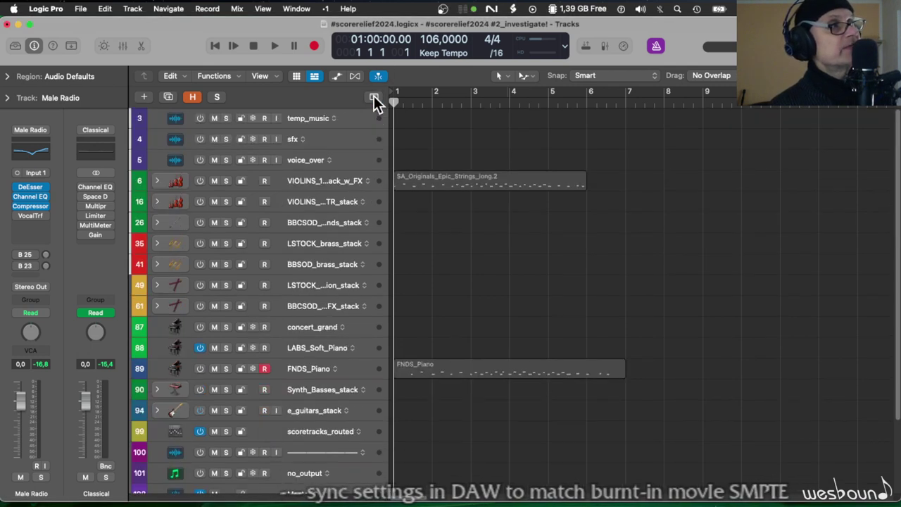
click(374, 97)
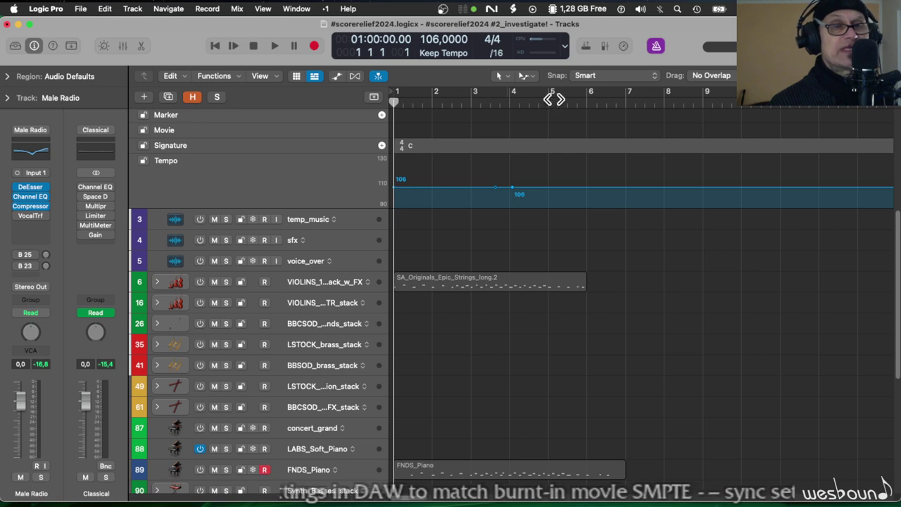
click(329, 168)
right_click(336, 185)
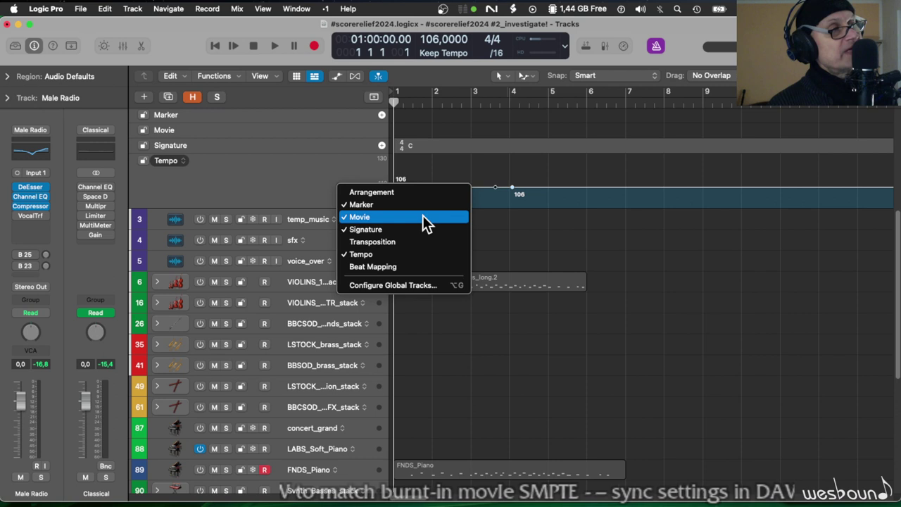
click(290, 188)
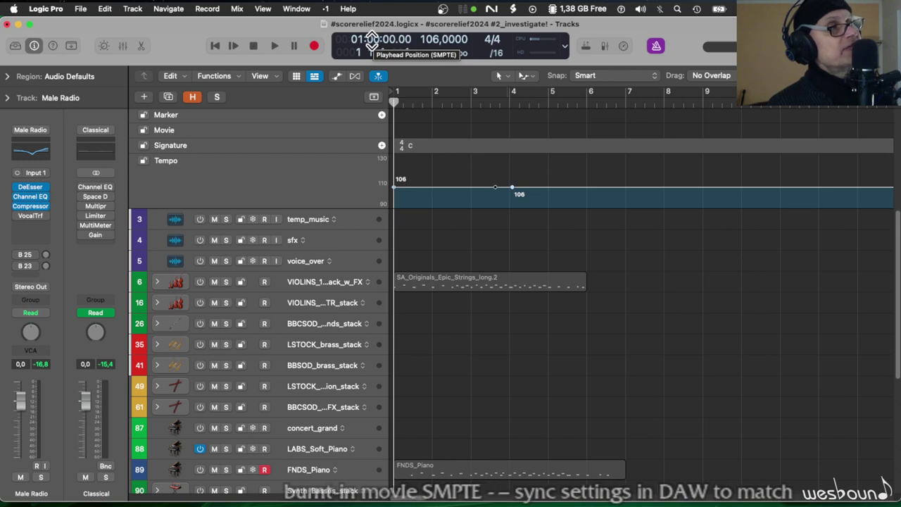
Look through the counter's display modes and the control bar customization options, then close them
click(564, 48)
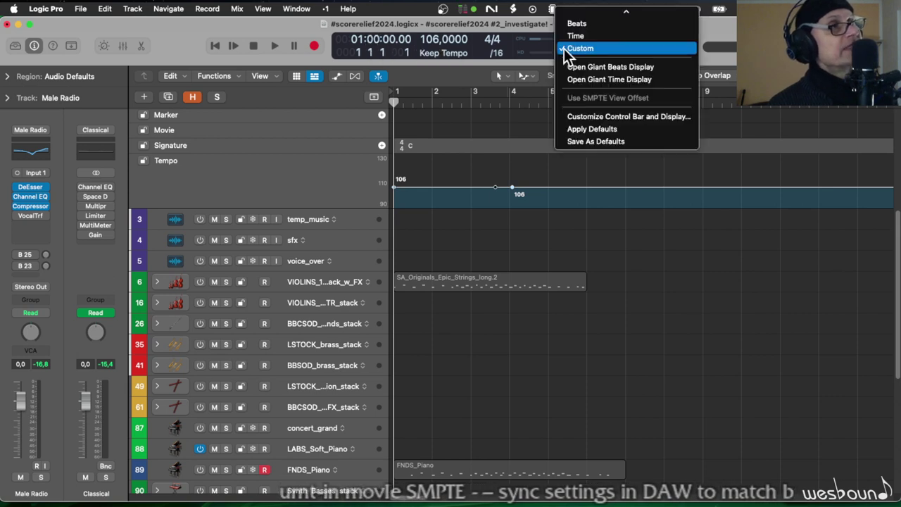
click(576, 118)
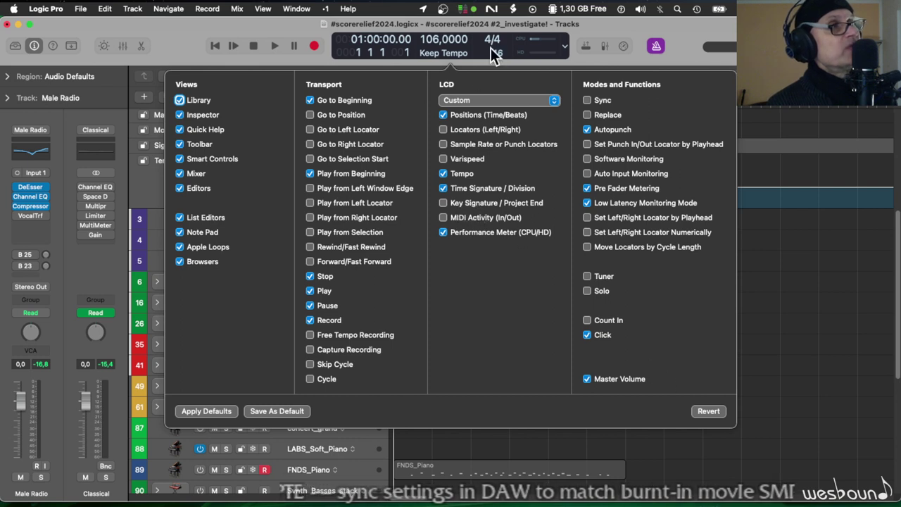
click(606, 27)
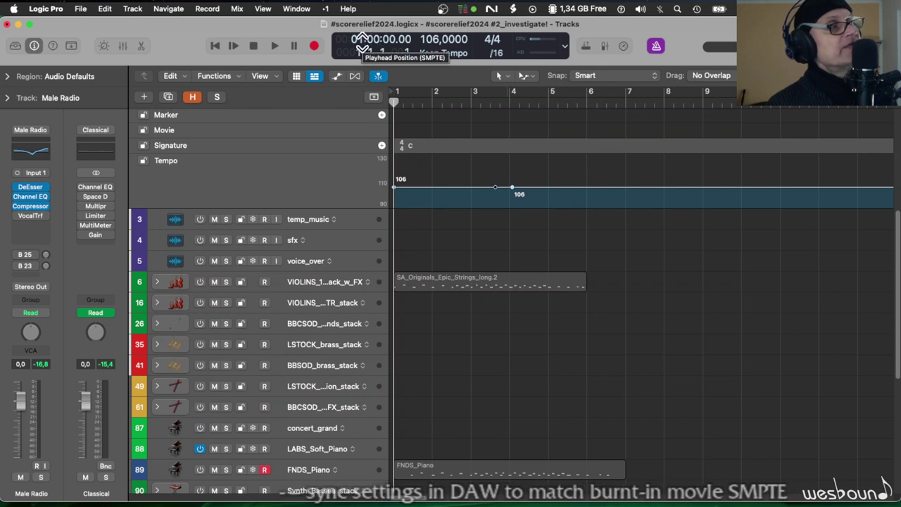
drag(363, 44, 363, 57)
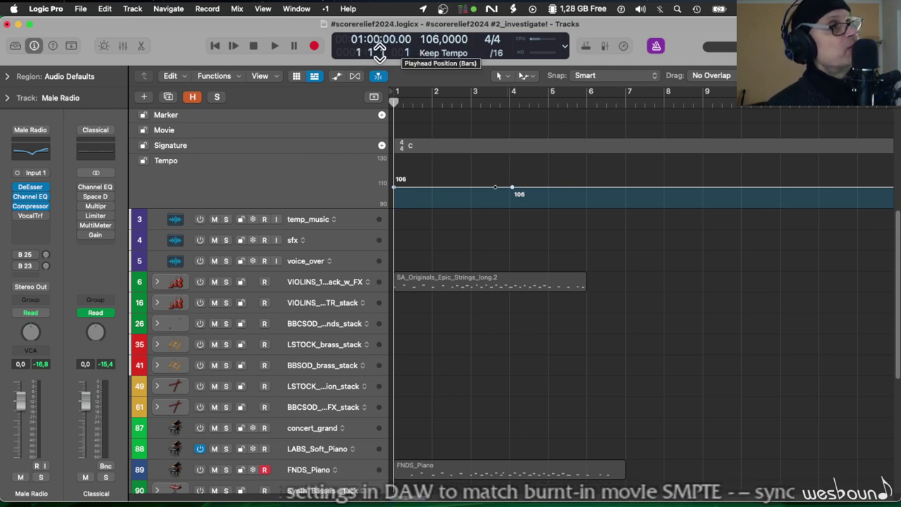
Show the Synchronization project settings: 24 fps, bar 1 at 00:01:00:00.00
click(79, 8)
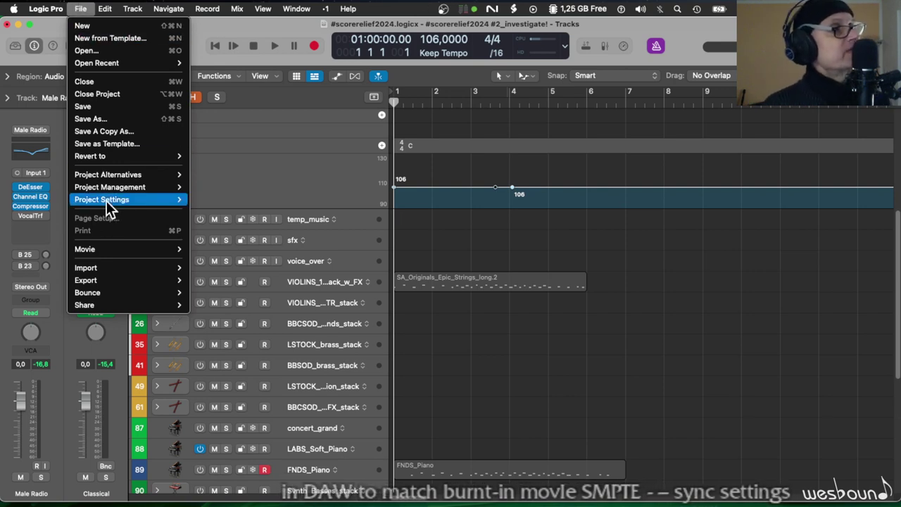
mouse_move(106, 200)
click(236, 210)
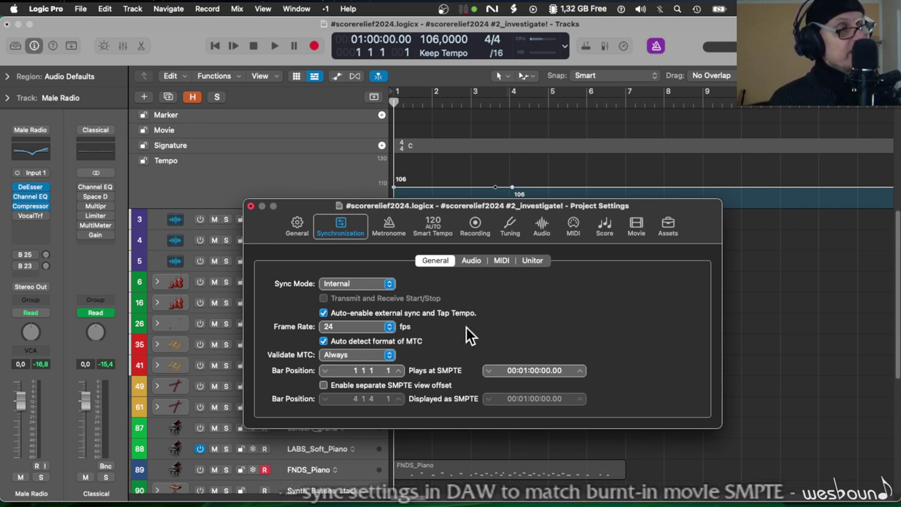
click(388, 328)
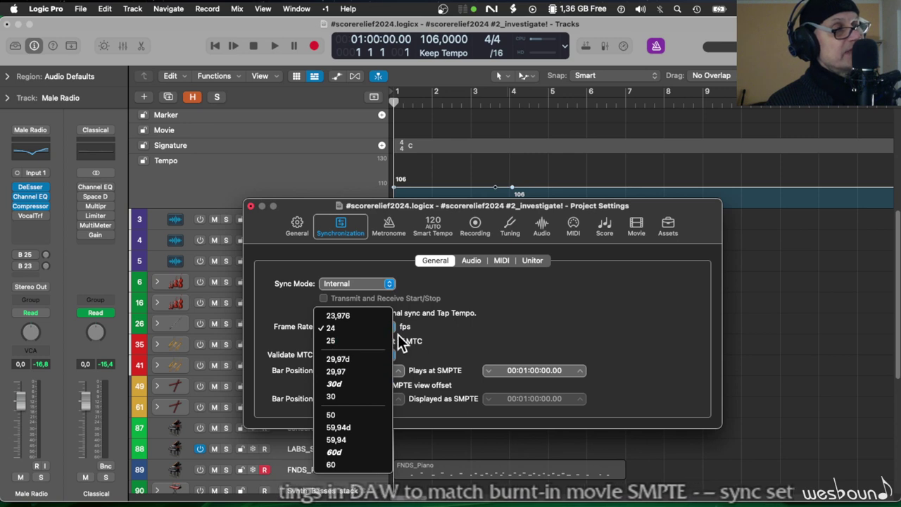
click(354, 265)
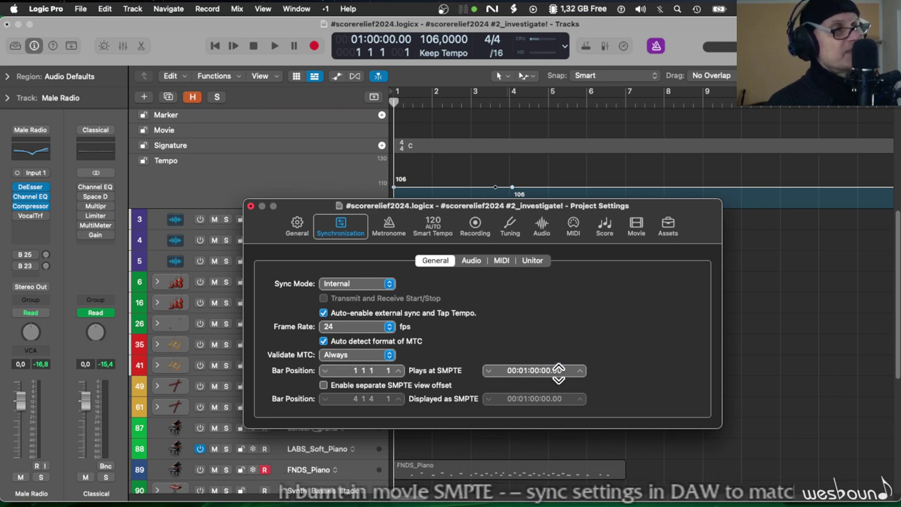
Close Project Settings and choose Open Movie from the Movie track's menu
click(250, 207)
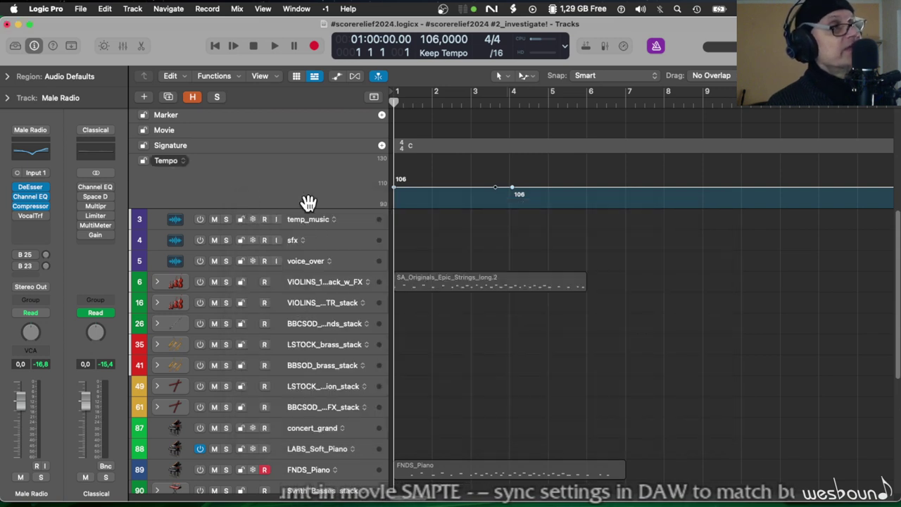
click(176, 131)
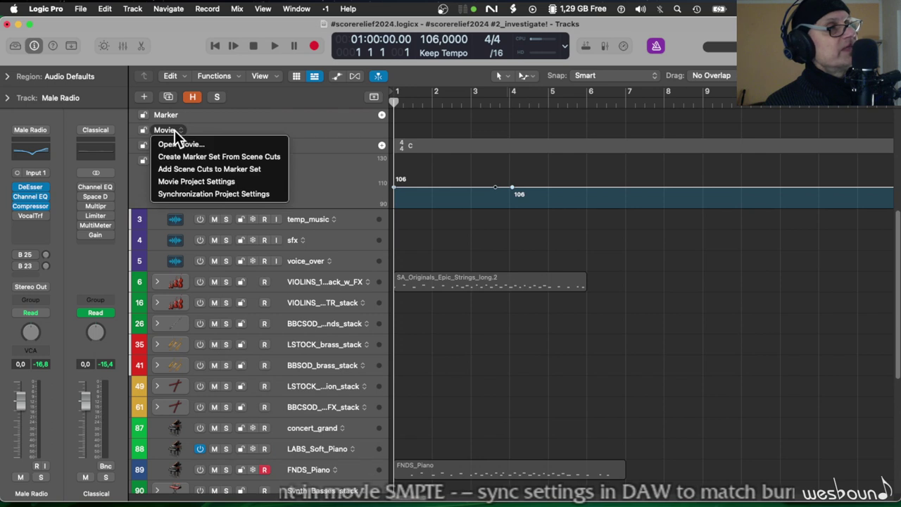
click(176, 141)
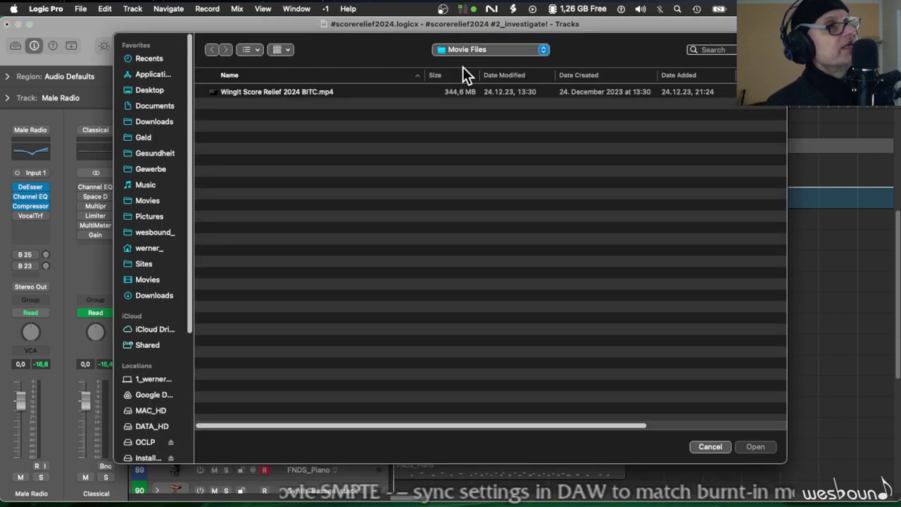
Pick WingIt Score Relief 2024 BITC.mp4 from the project's Movie Files folder
click(462, 53)
click(462, 62)
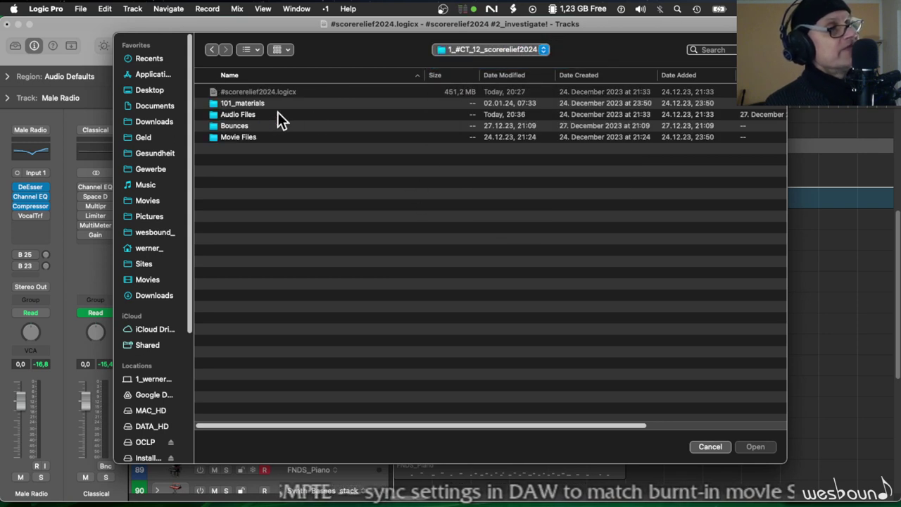
double_click(243, 138)
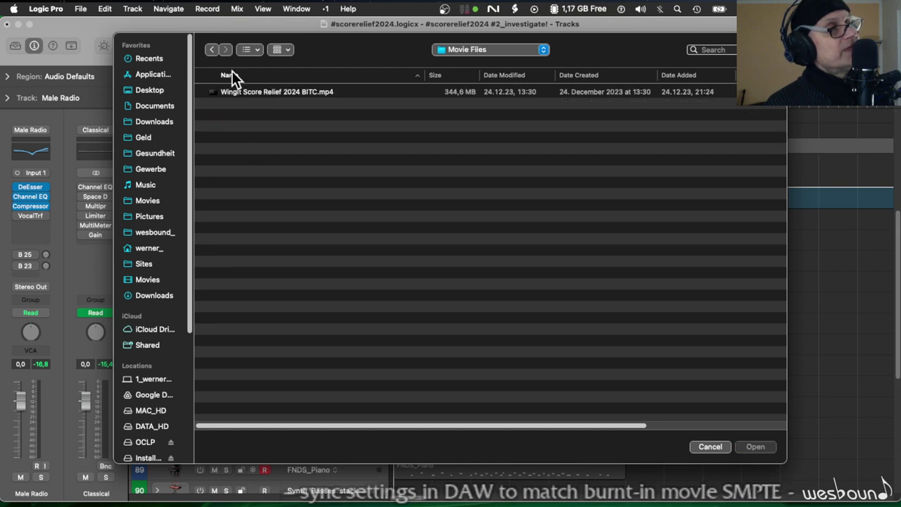
click(229, 91)
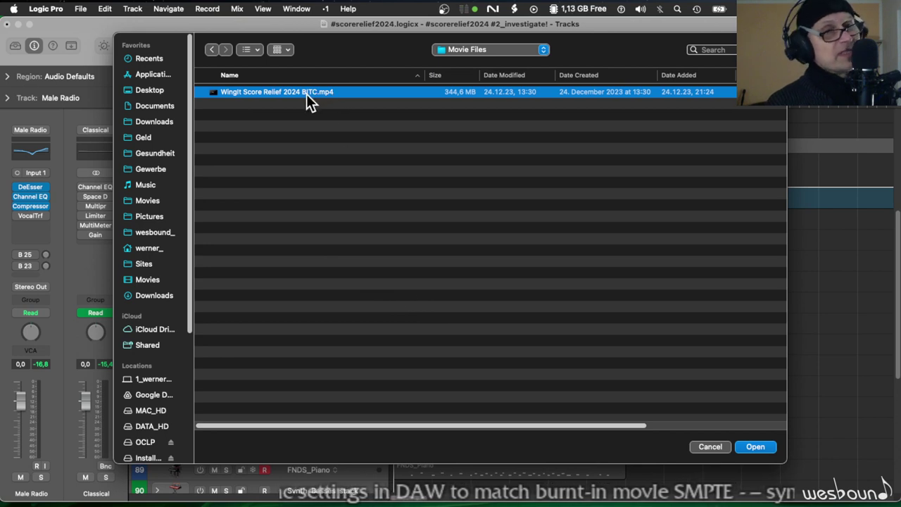
click(757, 448)
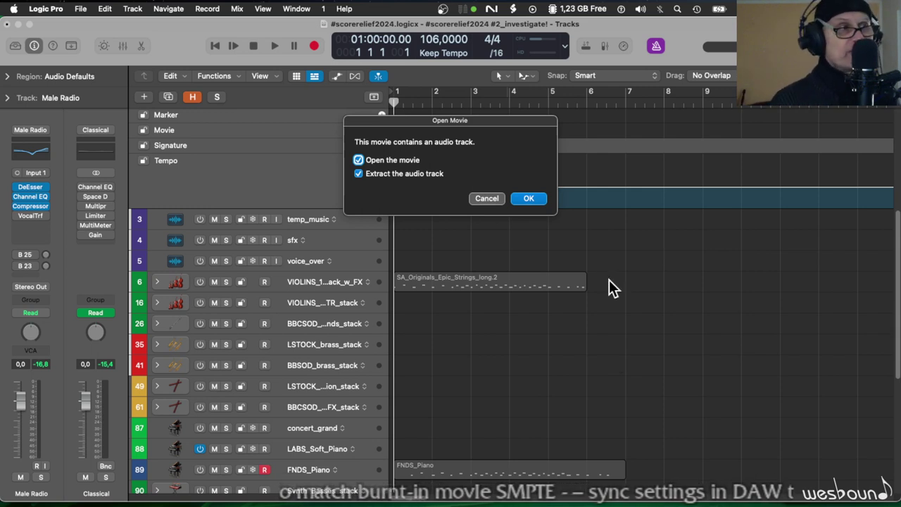
Load the movie with its extracted audio, then shrink its window into the lower-right corner
click(530, 198)
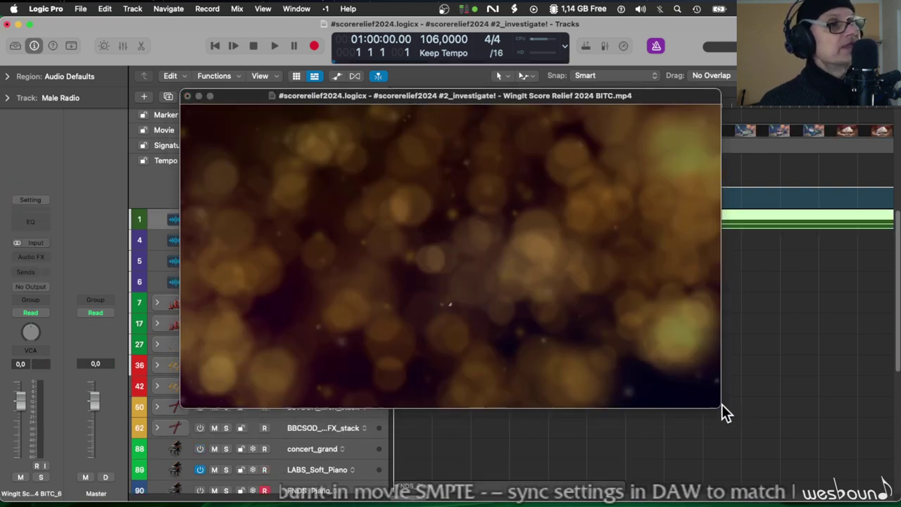
drag(718, 408, 481, 247)
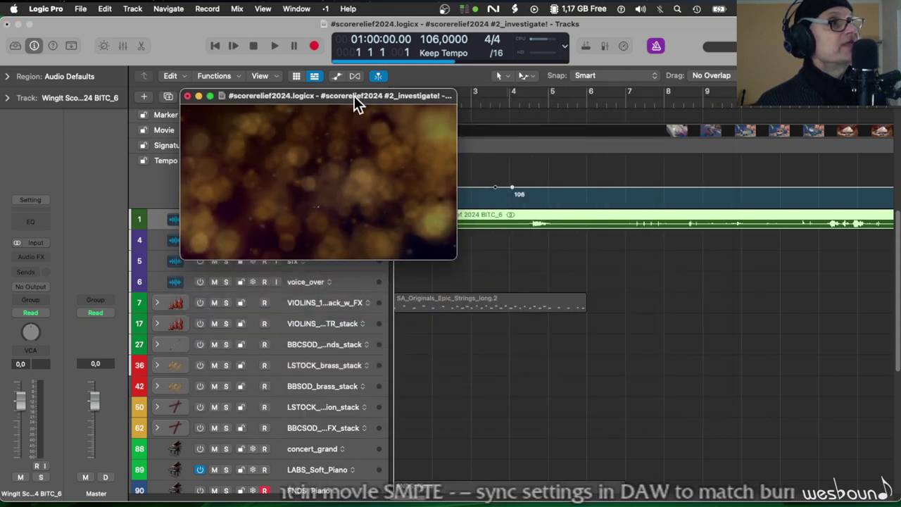
drag(354, 96, 755, 265)
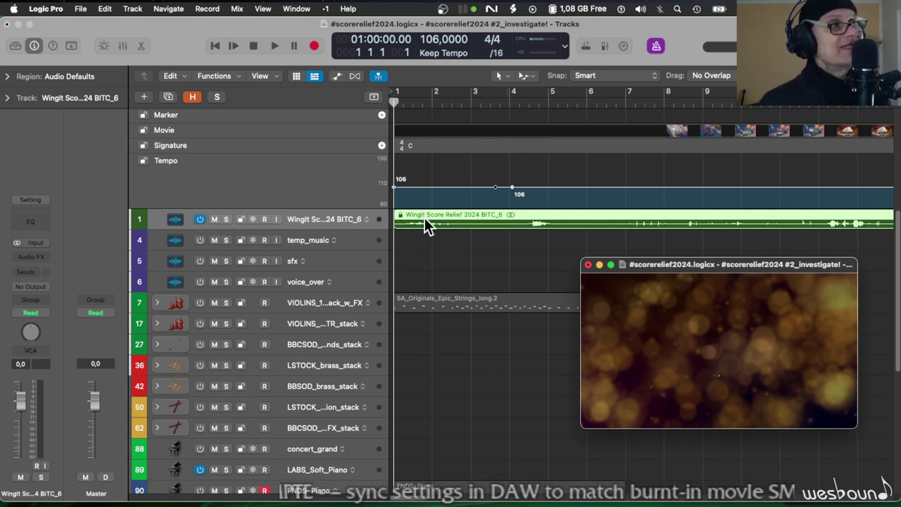
mouse_move(653, 348)
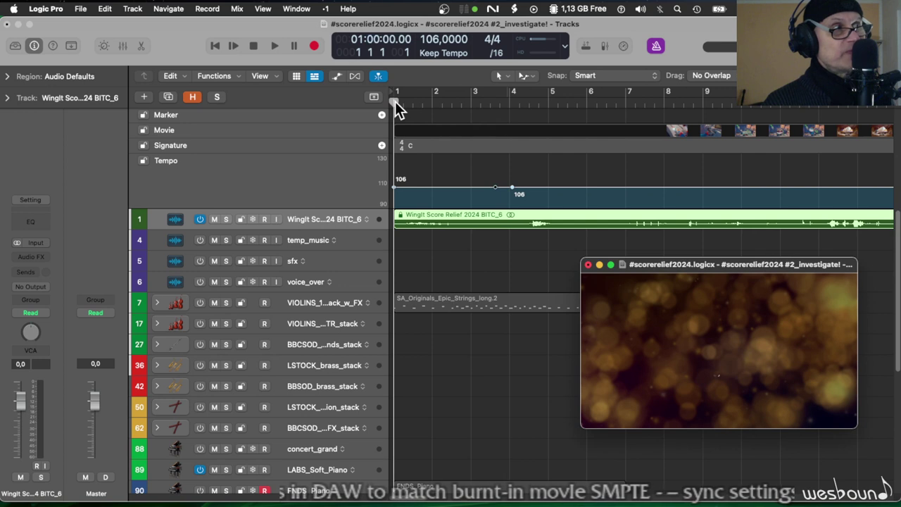
Scrub the playhead to 01:07:05.16, where the movie shows REC TC 01:00:00:00, and enlarge the window slightly
key(space)
drag(400, 104, 563, 106)
mouse_move(753, 406)
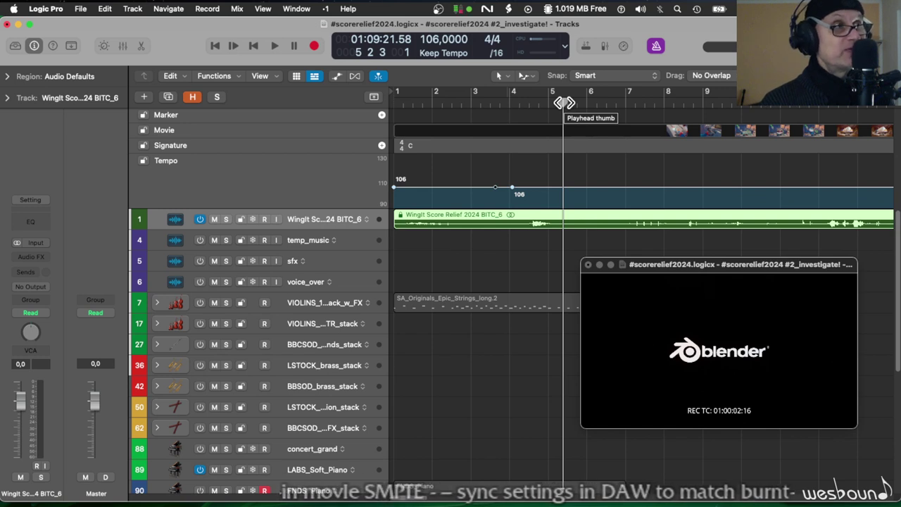
drag(563, 103, 516, 103)
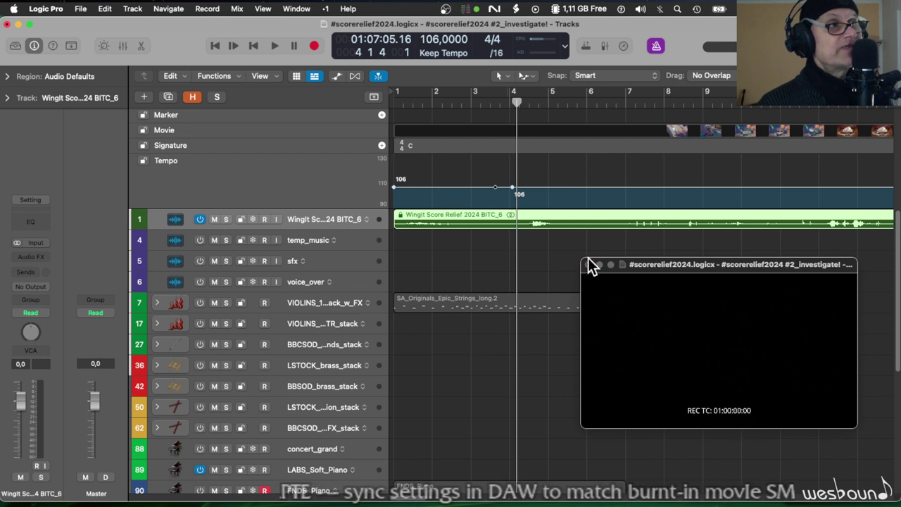
drag(585, 256, 566, 247)
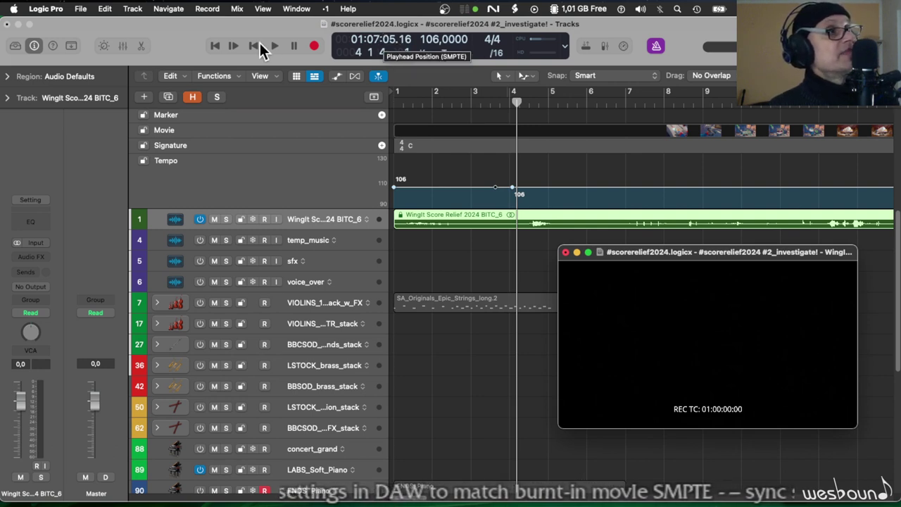
Reopen Project Settings > Synchronization and move its window up and to the left
click(81, 11)
mouse_move(125, 202)
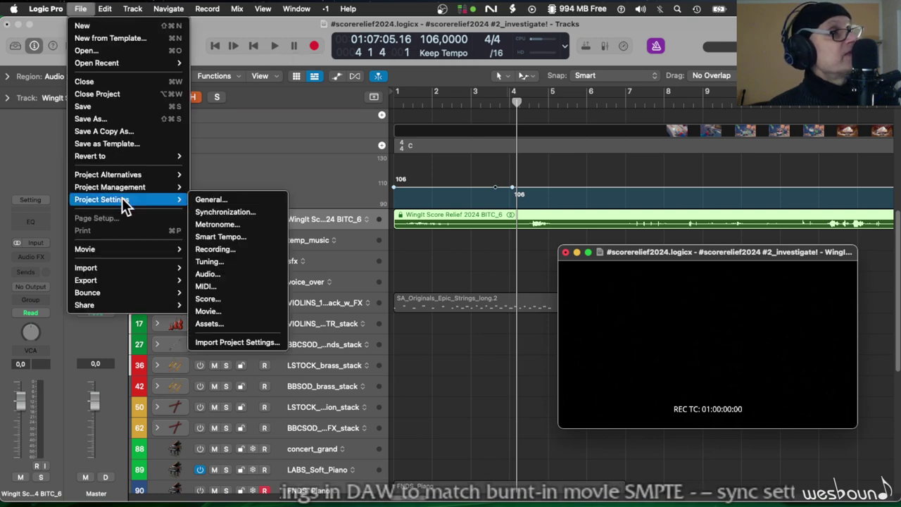
click(205, 212)
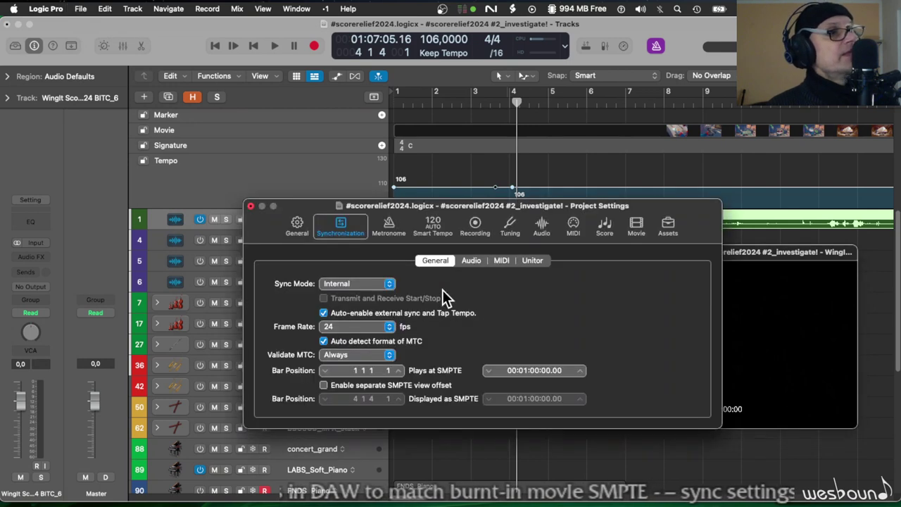
drag(483, 211, 337, 152)
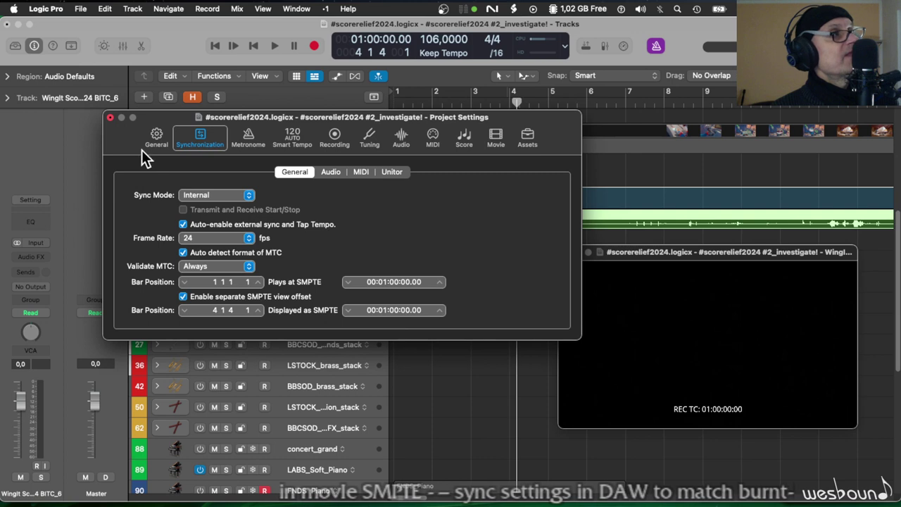
Close the settings and nudge the playhead to 01:00:16.78, matching the movie's REC TC 01:00:00:17
click(110, 118)
mouse_move(656, 362)
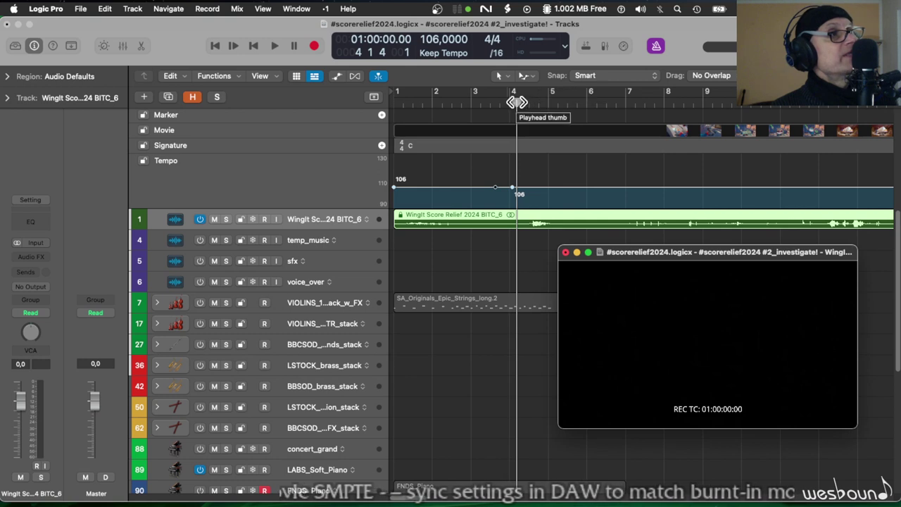
drag(517, 100, 521, 100)
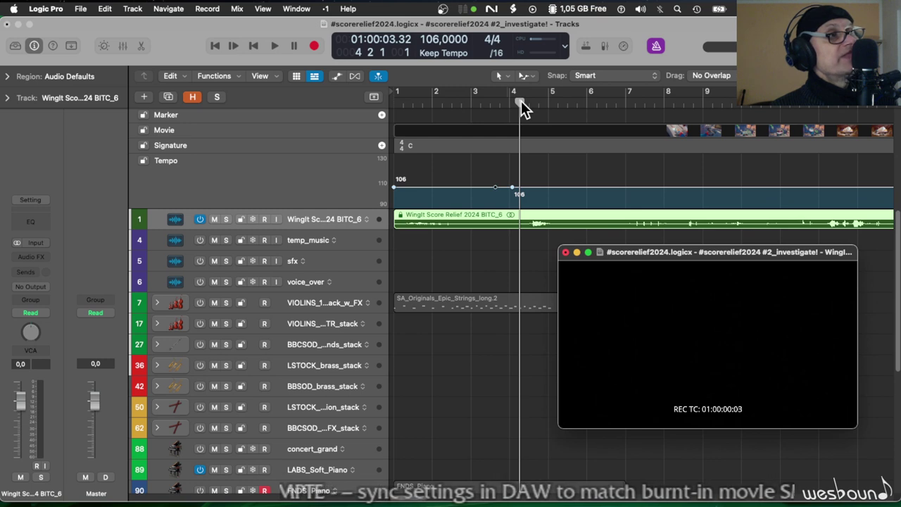
click(520, 100)
mouse_move(686, 369)
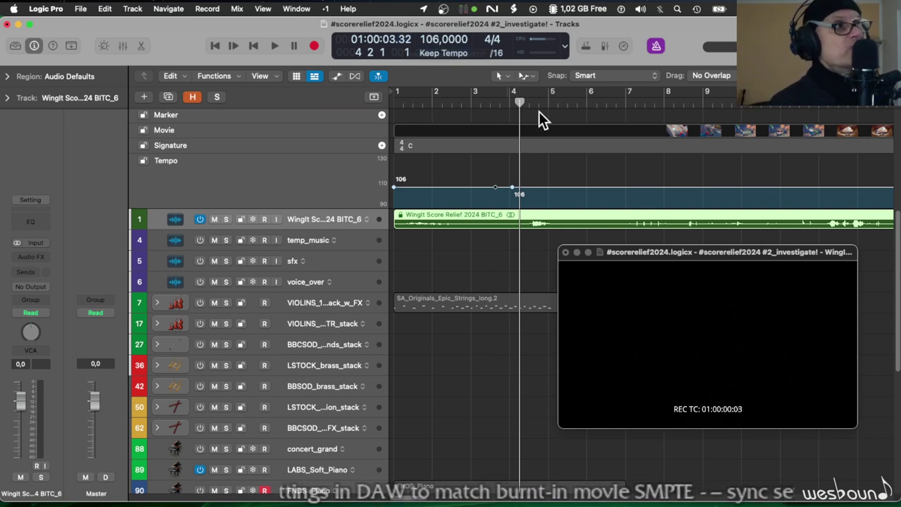
drag(522, 102, 529, 101)
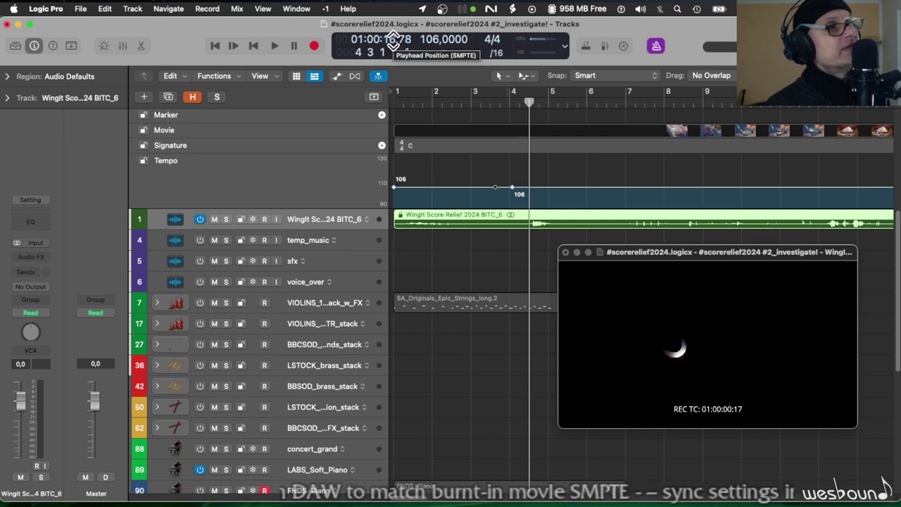
mouse_move(742, 411)
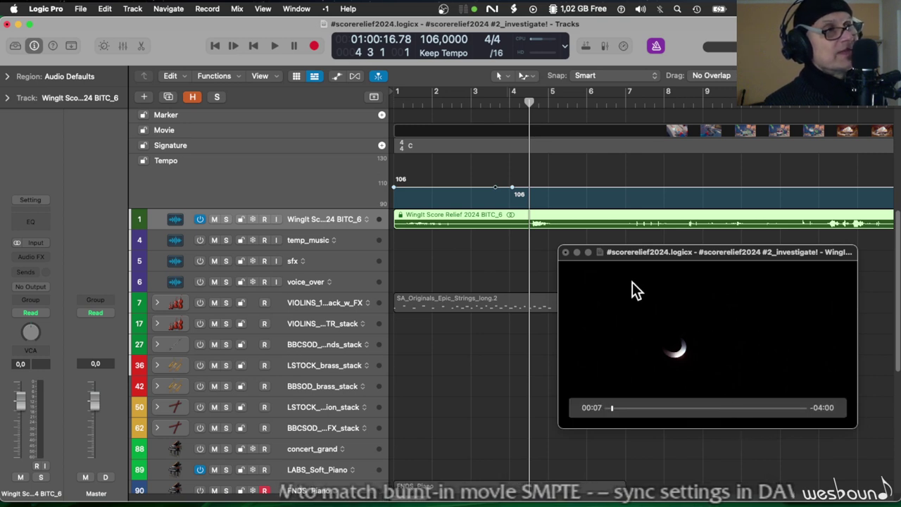
Enlarge the movie window and advance the playhead to 01:02:09.59, the Blender logo frame at REC TC 01:00:02:09
drag(559, 247, 546, 240)
drag(481, 193, 463, 190)
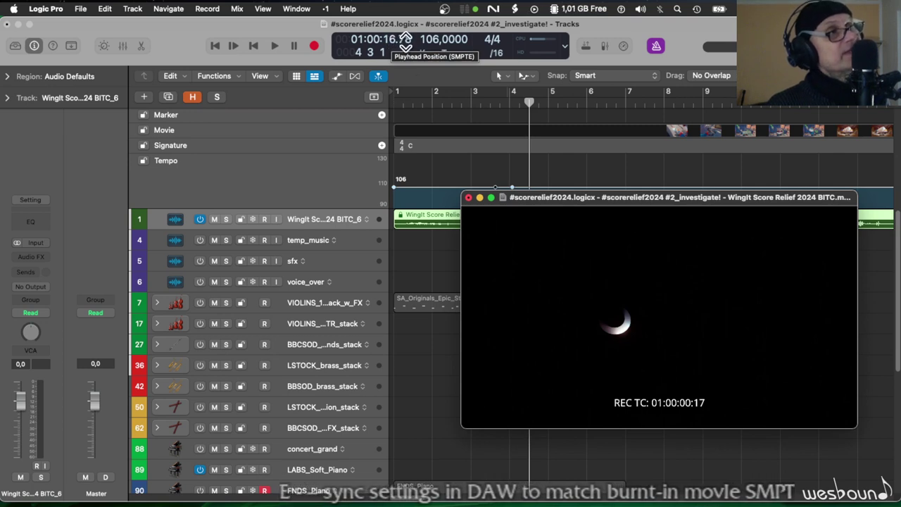
drag(533, 102, 533, 100)
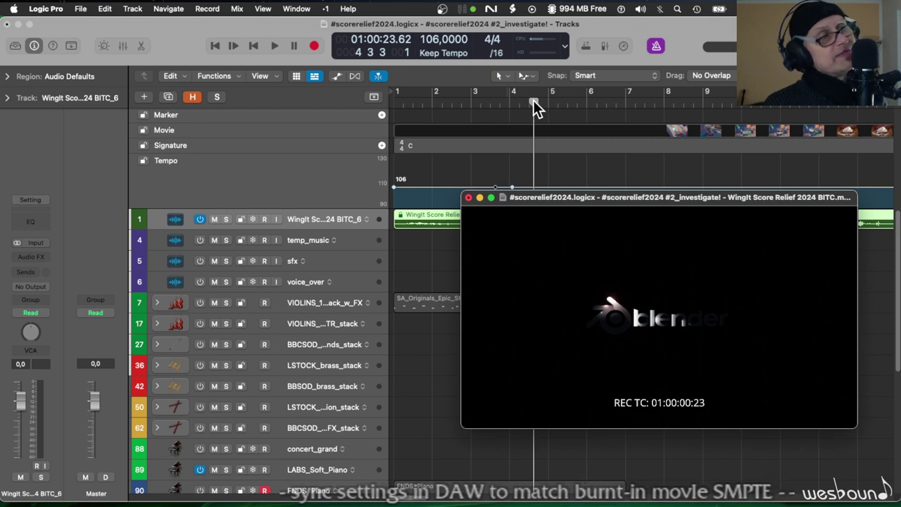
drag(533, 100, 539, 100)
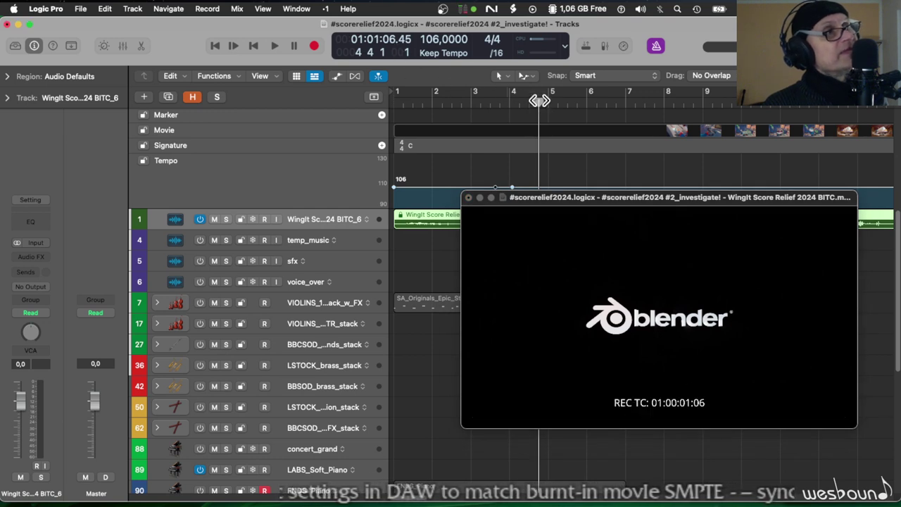
drag(539, 101, 556, 102)
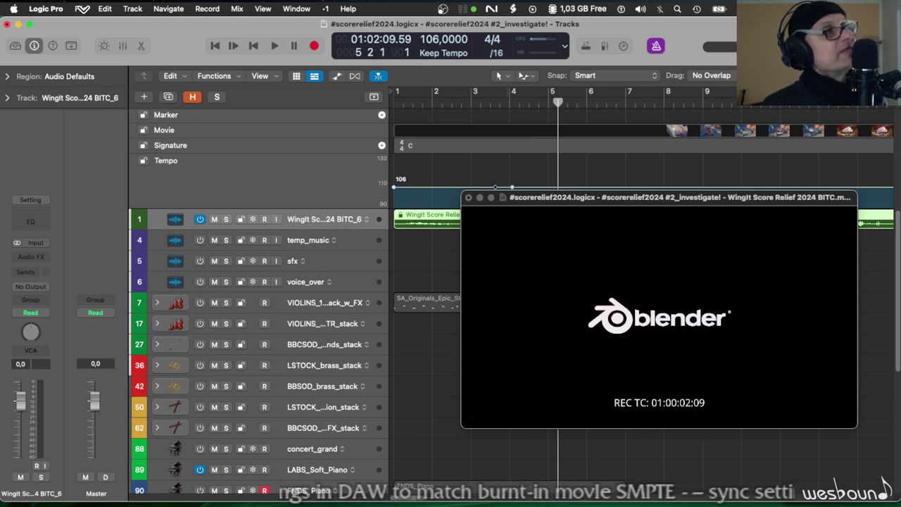
click(80, 9)
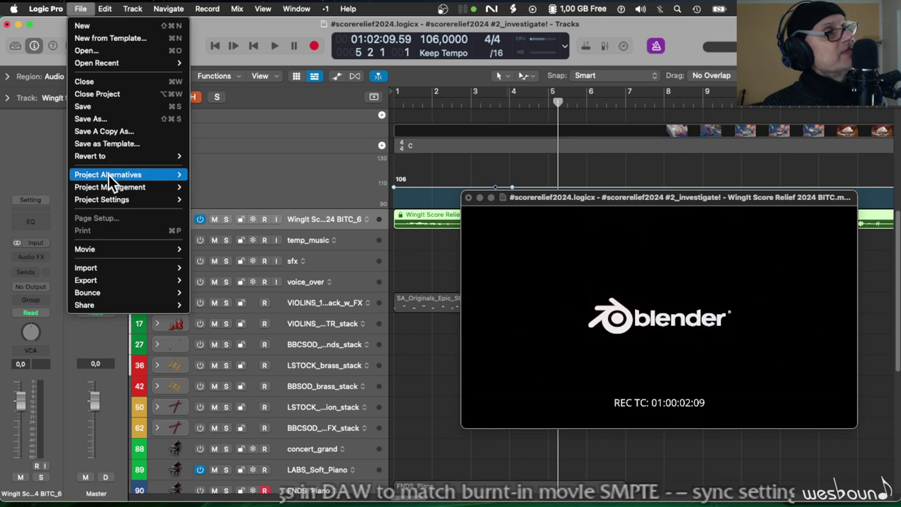
mouse_move(108, 201)
click(223, 212)
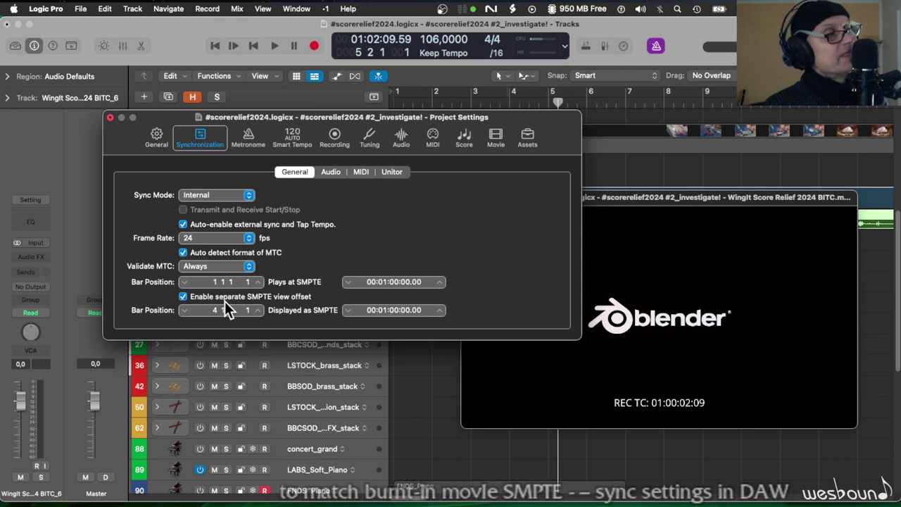
click(109, 117)
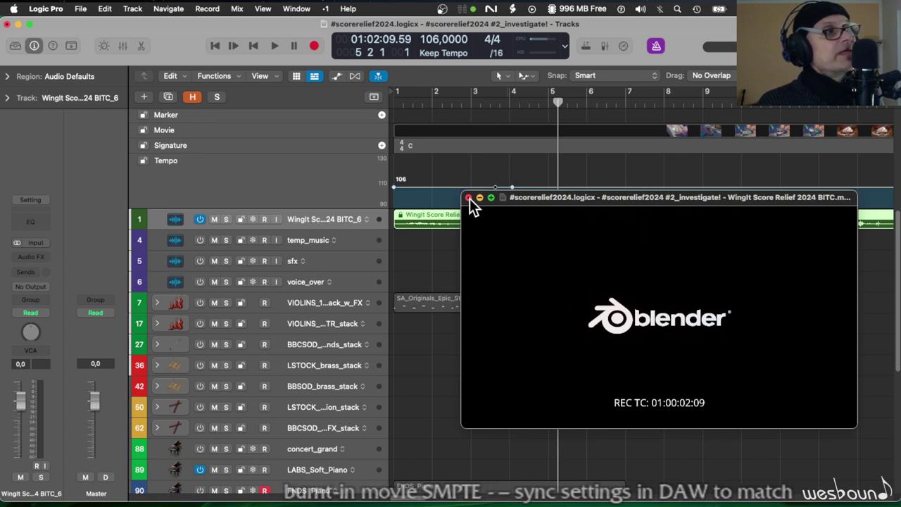
Route the channel strip's output to Stereo Out and close the floating movie window
click(38, 289)
mouse_move(43, 302)
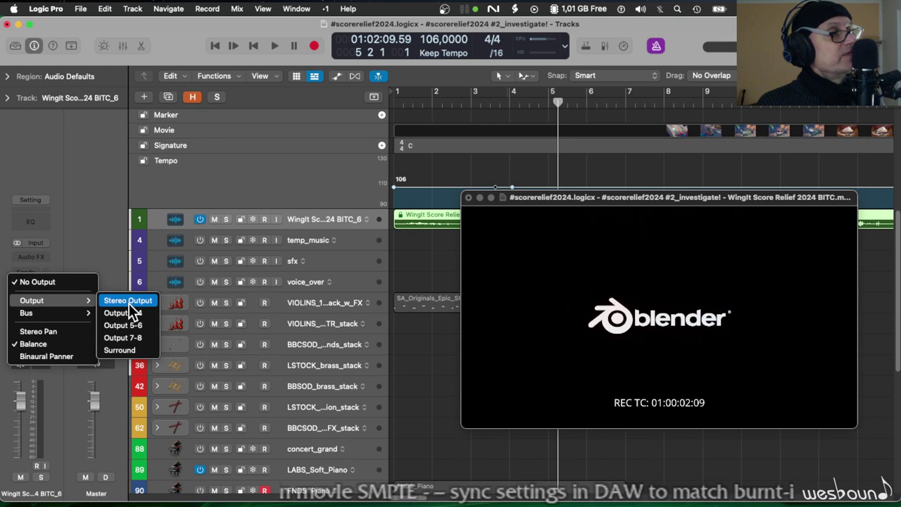
click(130, 303)
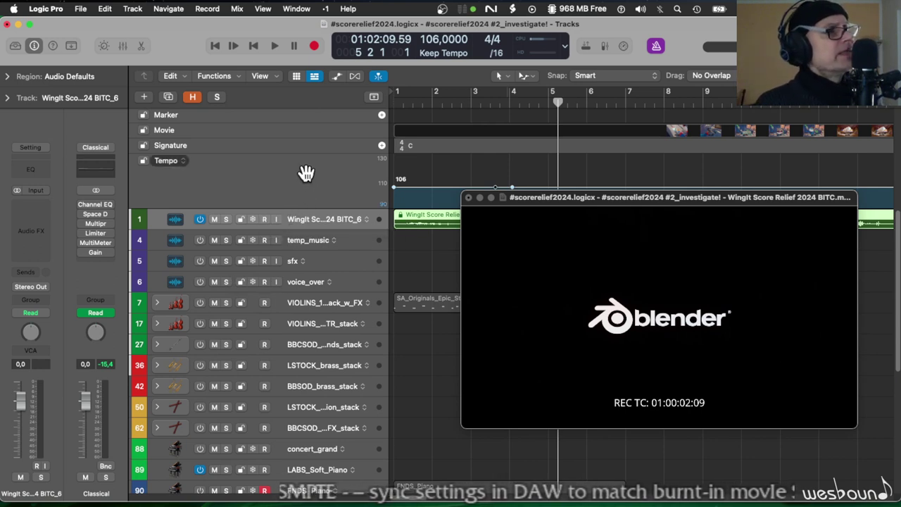
click(468, 198)
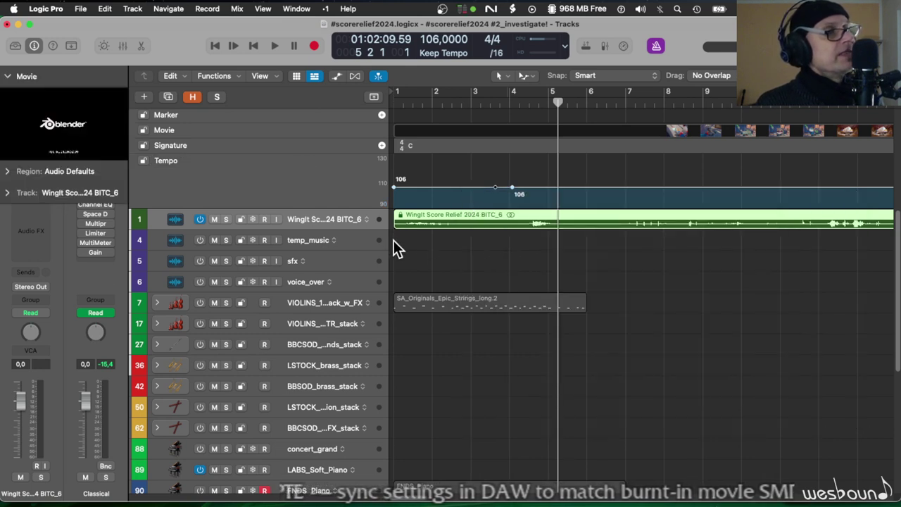
Return the playhead to bar 1 (00:52:18.64) and check the audio region's SMPTE lock options
click(395, 101)
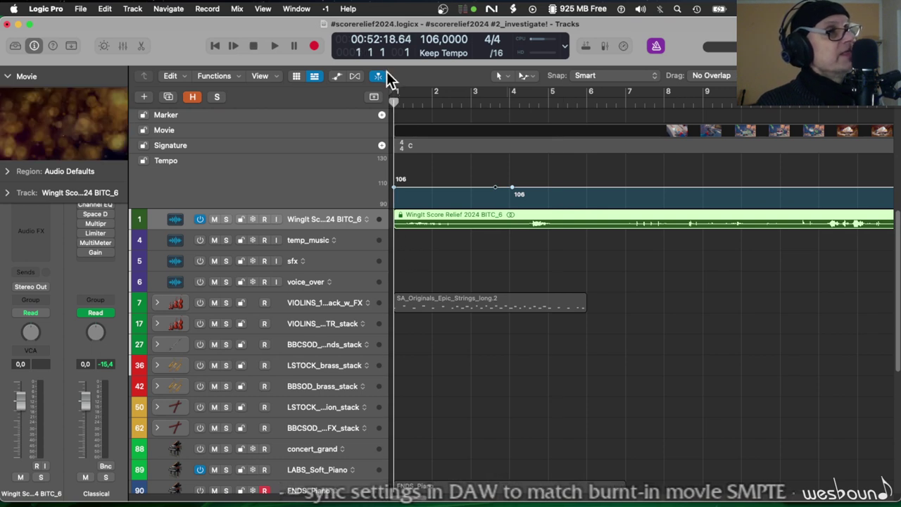
right_click(398, 240)
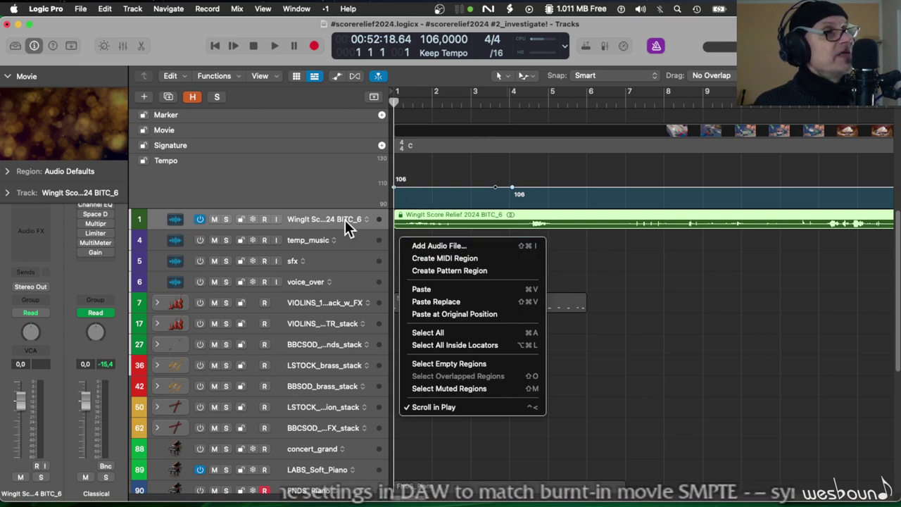
click(410, 221)
right_click(408, 213)
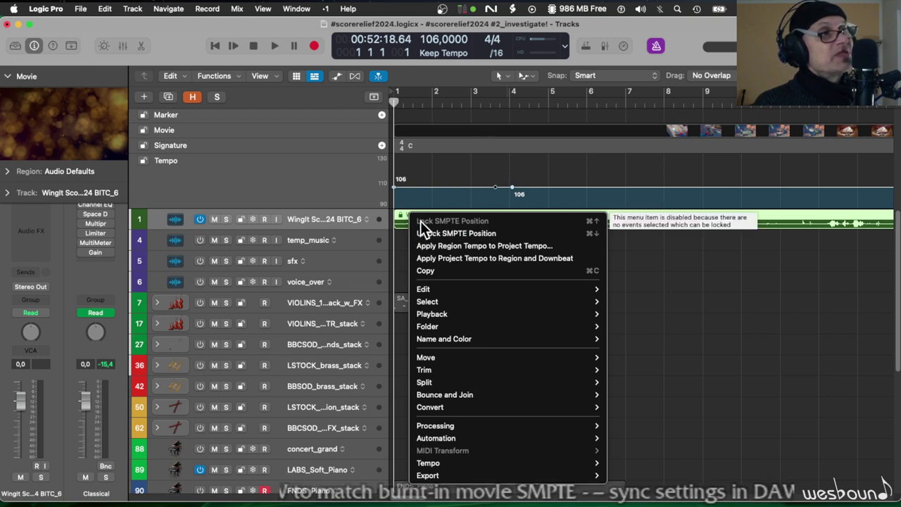
click(668, 252)
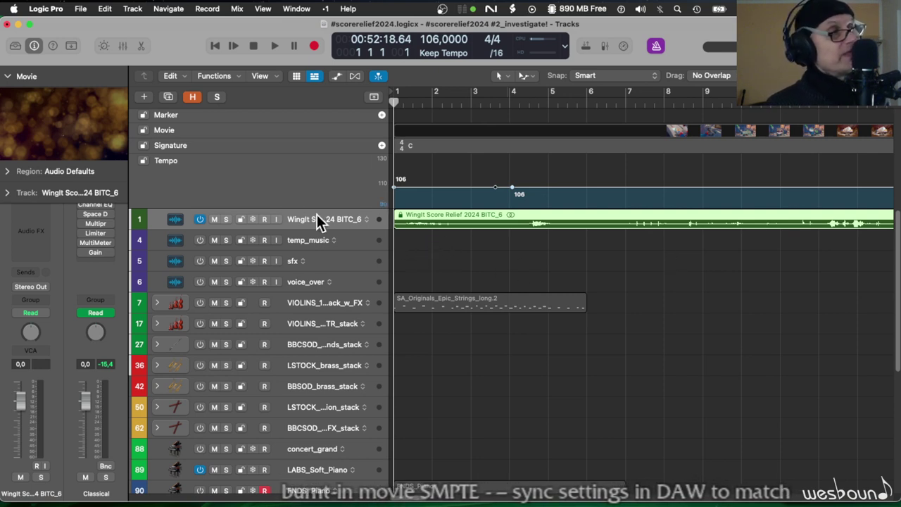
Switch track 1 off and back on so its audio region is green again
click(199, 220)
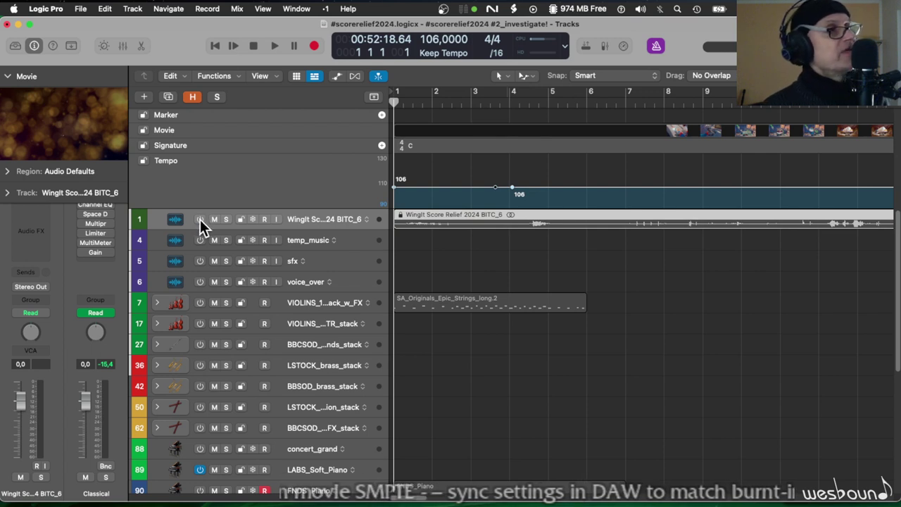
click(200, 220)
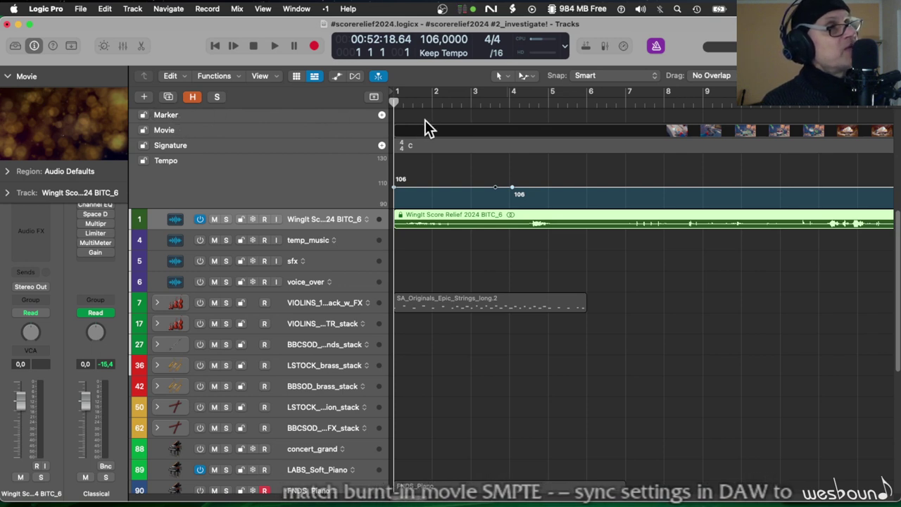
Add a marker at the playhead and name it 'CT logo animation'
click(382, 115)
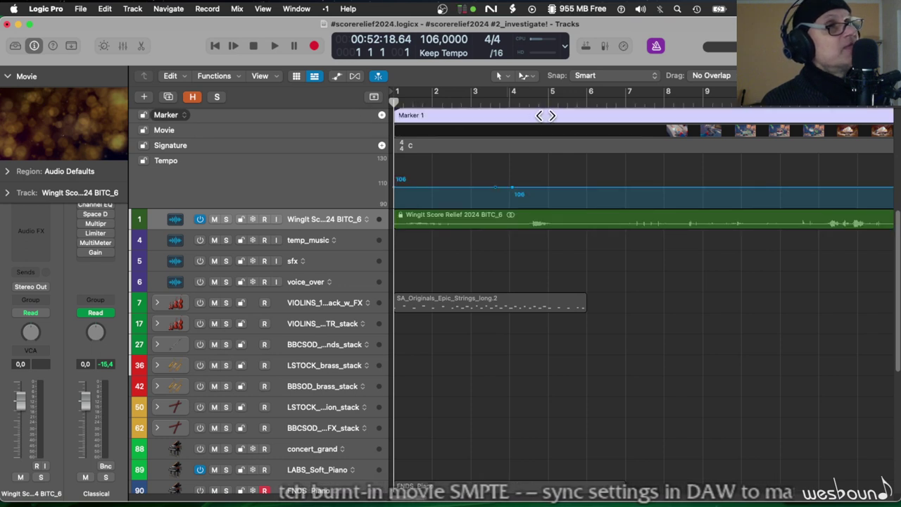
double_click(416, 114)
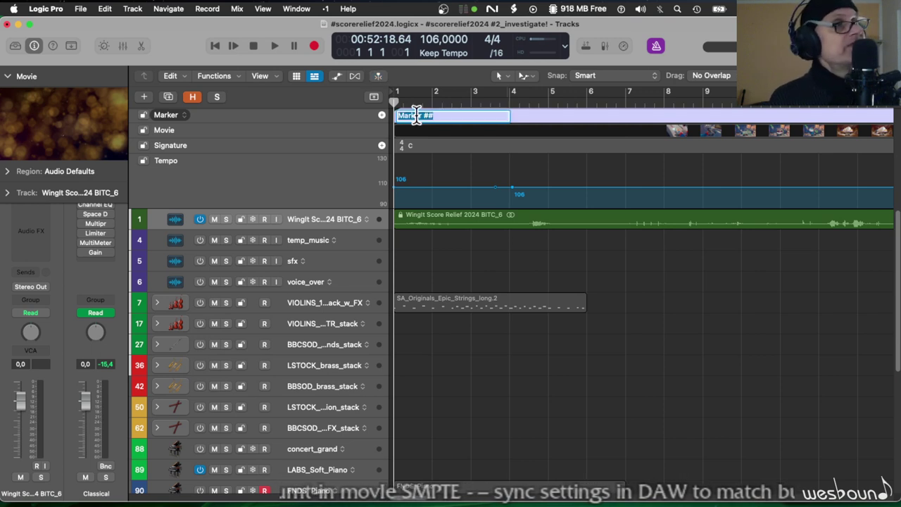
text(CT lo)
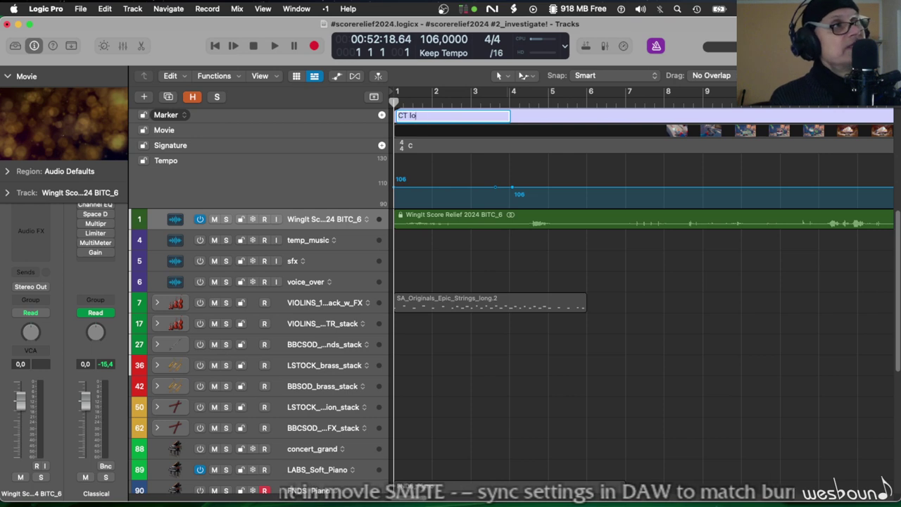
text(go animation)
key(Return)
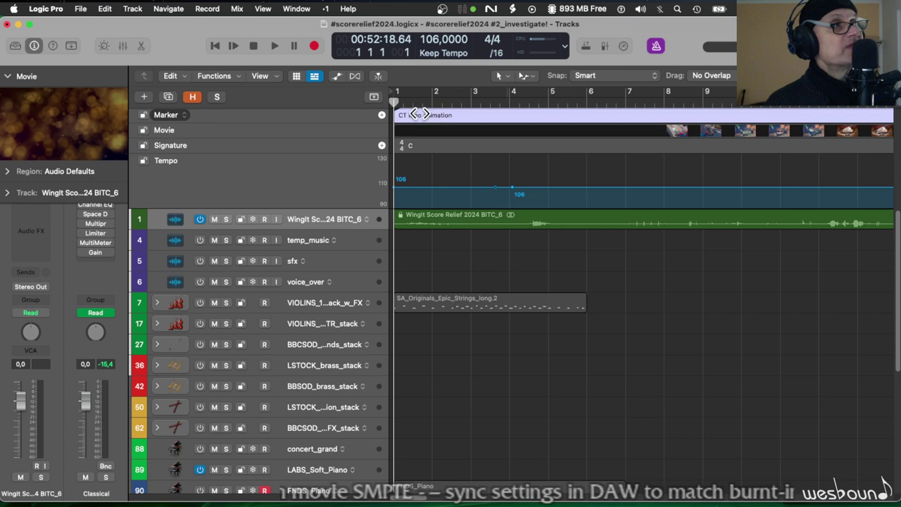
Create a second marker near bar 4.3 and name it 'blender logo animation'
drag(401, 104, 525, 104)
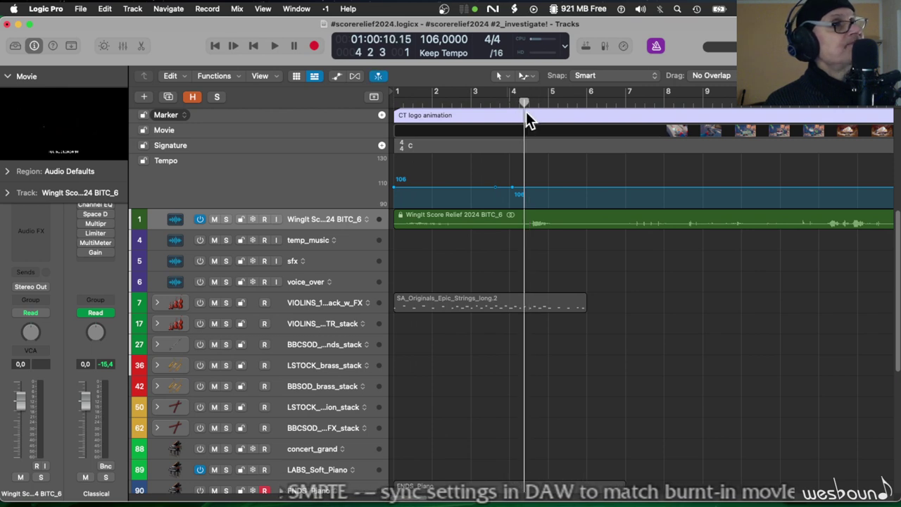
right_click(526, 111)
click(548, 118)
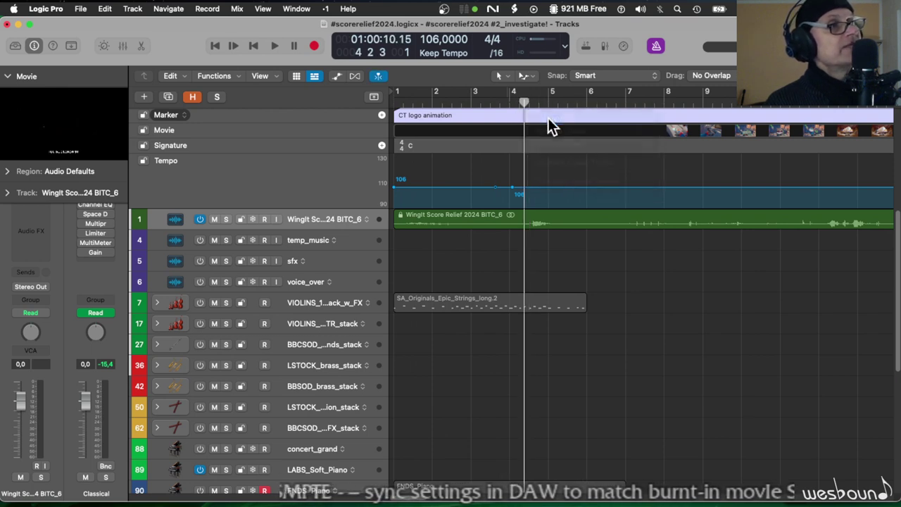
double_click(534, 115)
text(blend)
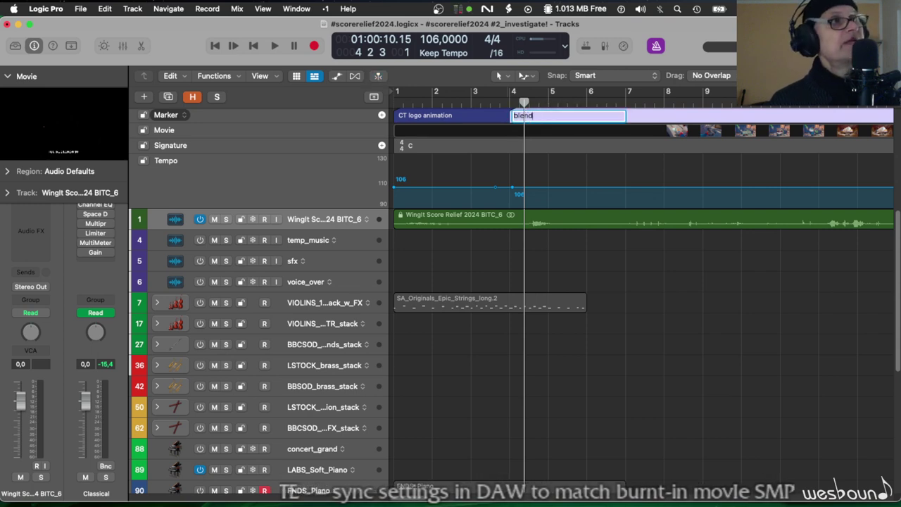
text(er logo animation)
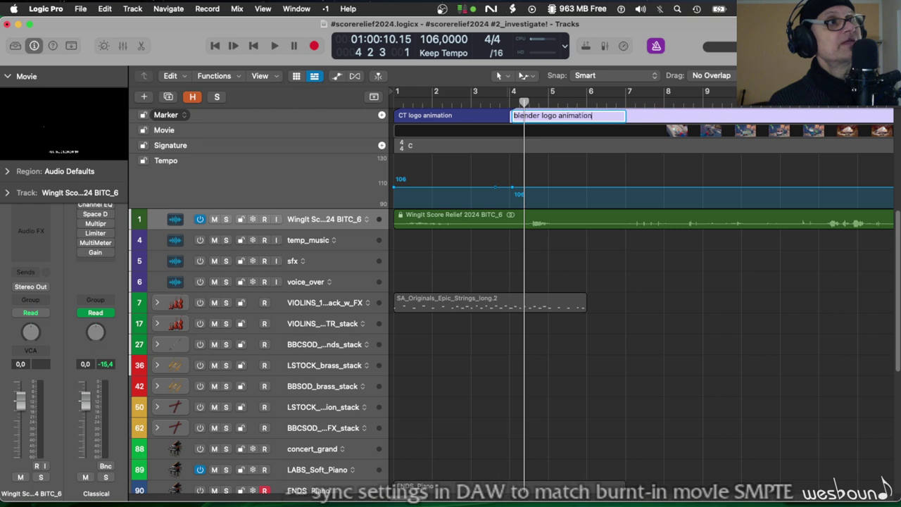
key(Return)
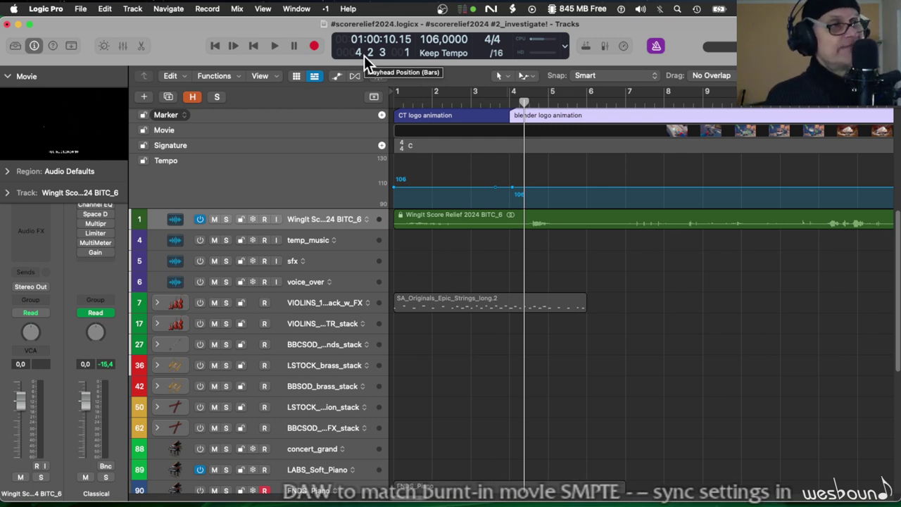
Select the tempo segment after bar 4, then bring up the global tracks list
click(537, 186)
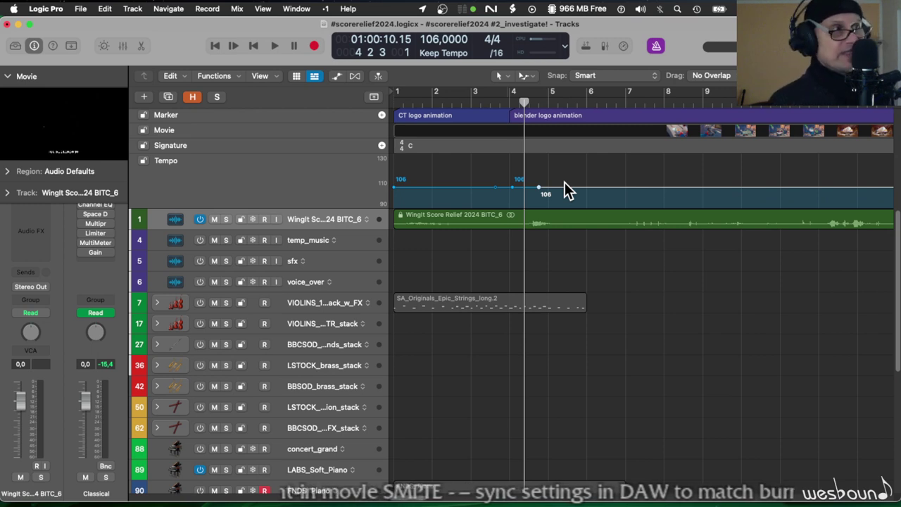
right_click(197, 183)
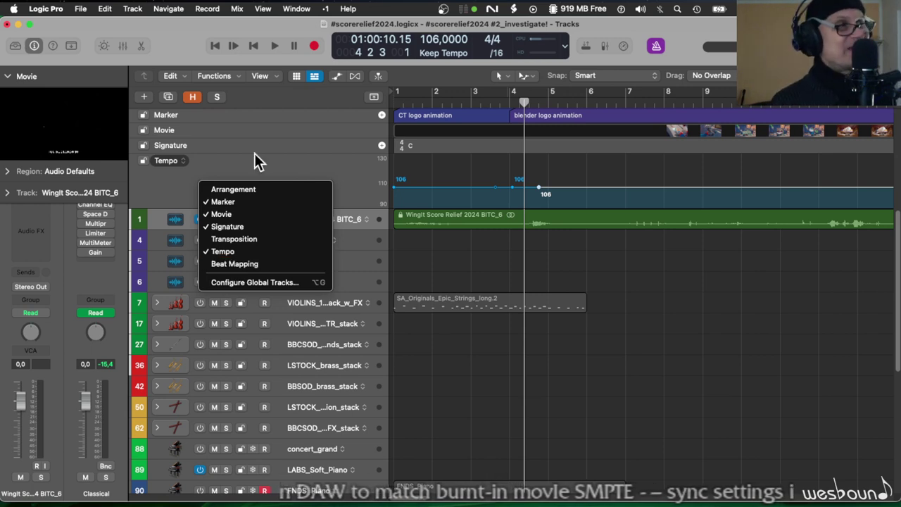
Dismiss the menus, select the CT logo animation marker and put the playhead at 3 3 3
click(267, 92)
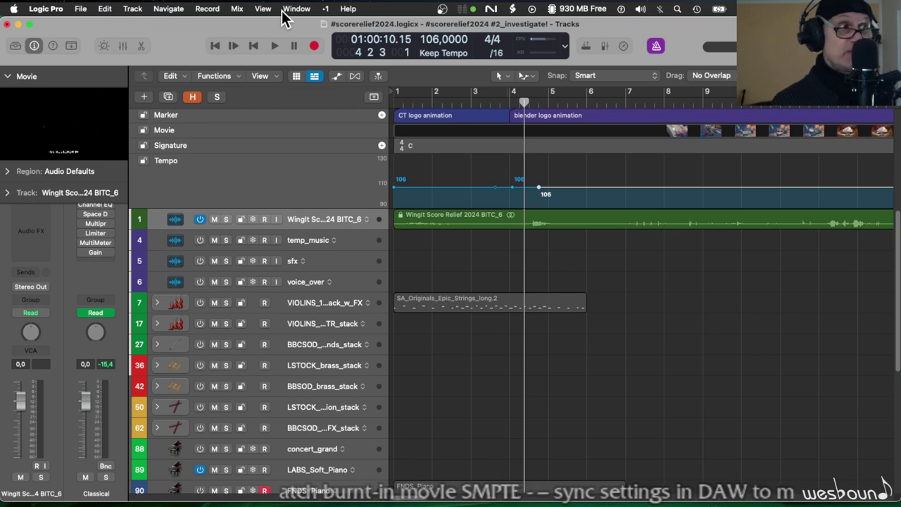
right_click(436, 143)
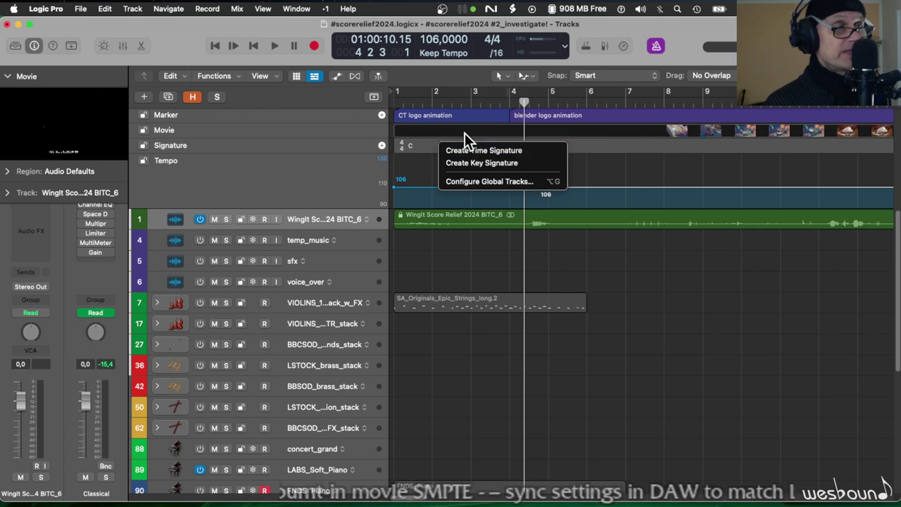
click(509, 113)
click(509, 108)
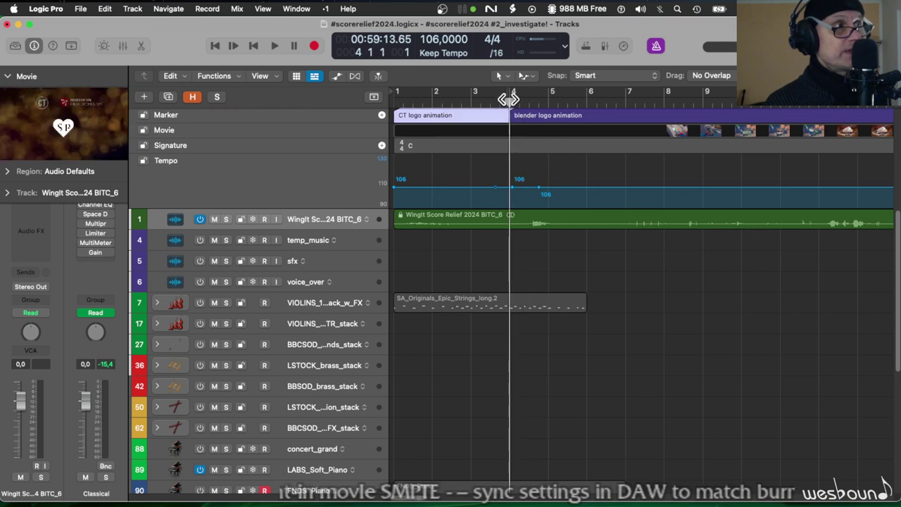
click(496, 99)
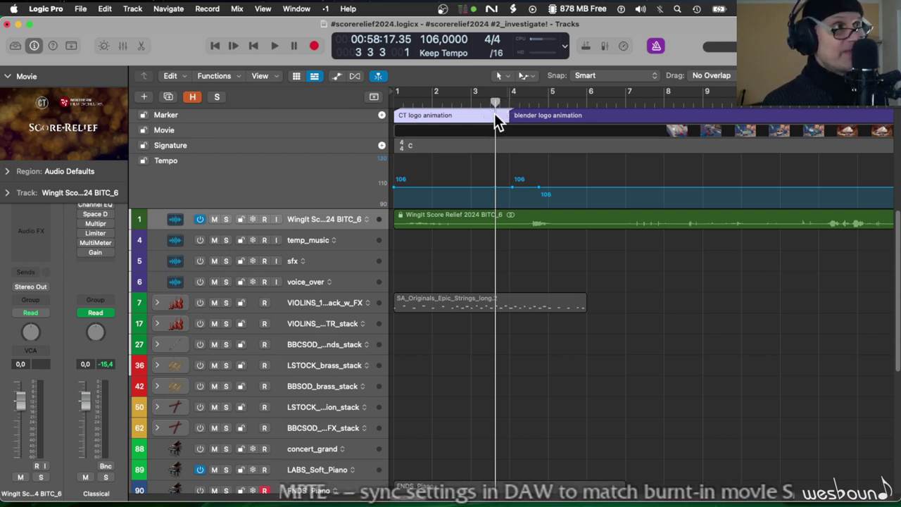
Create a 2/8 time signature on the Signature track at the playhead
right_click(494, 113)
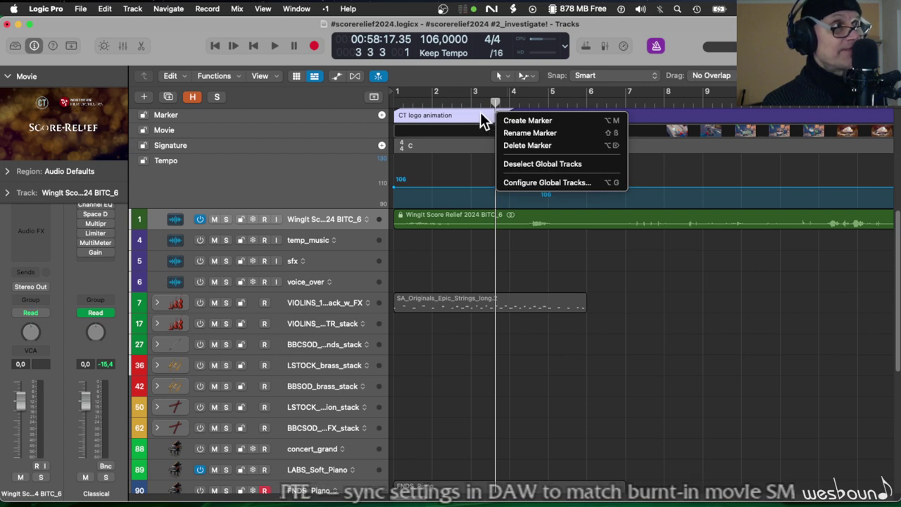
right_click(482, 114)
click(482, 114)
right_click(482, 114)
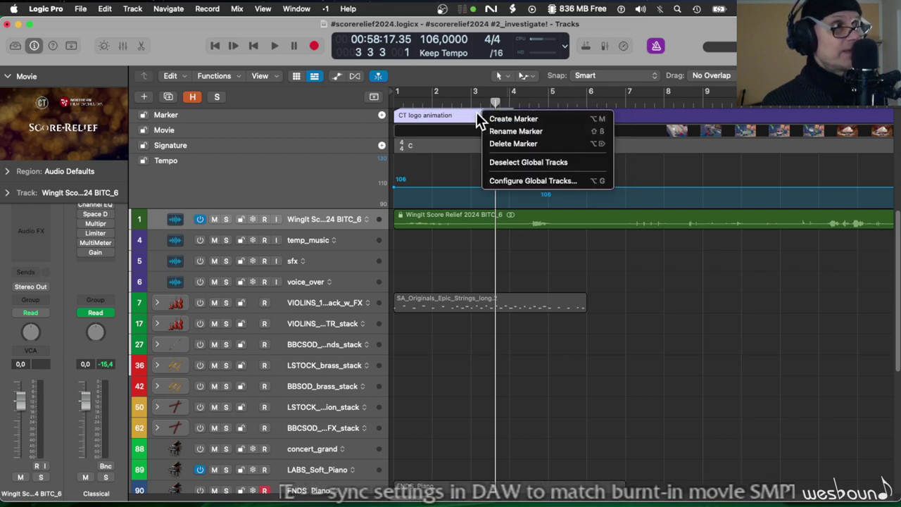
click(465, 138)
right_click(489, 142)
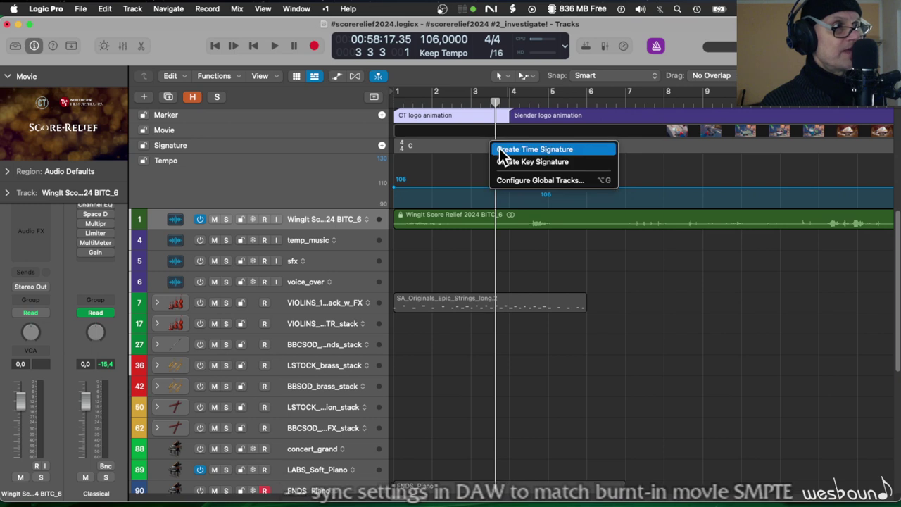
click(500, 150)
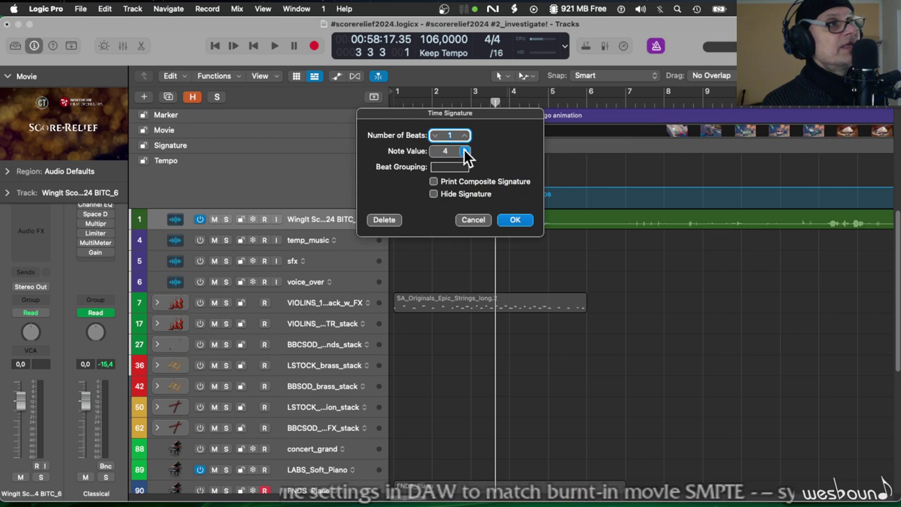
click(458, 149)
click(462, 165)
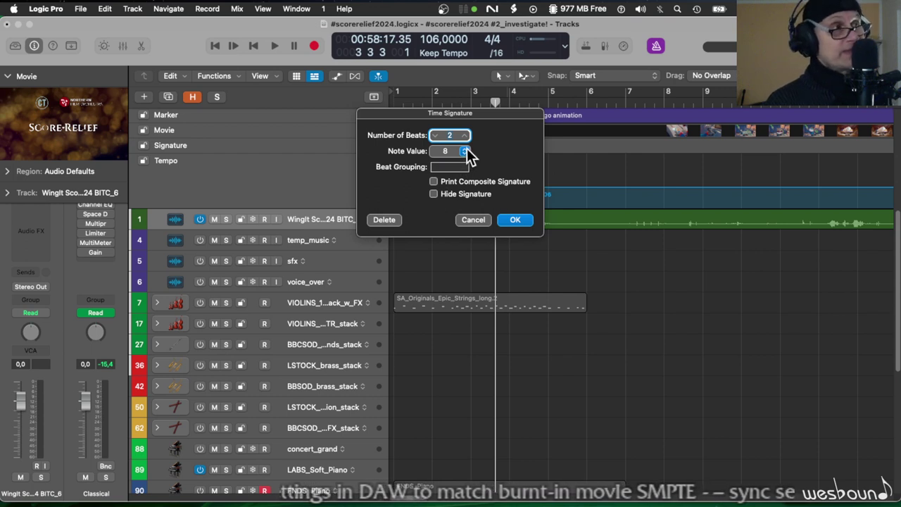
click(512, 221)
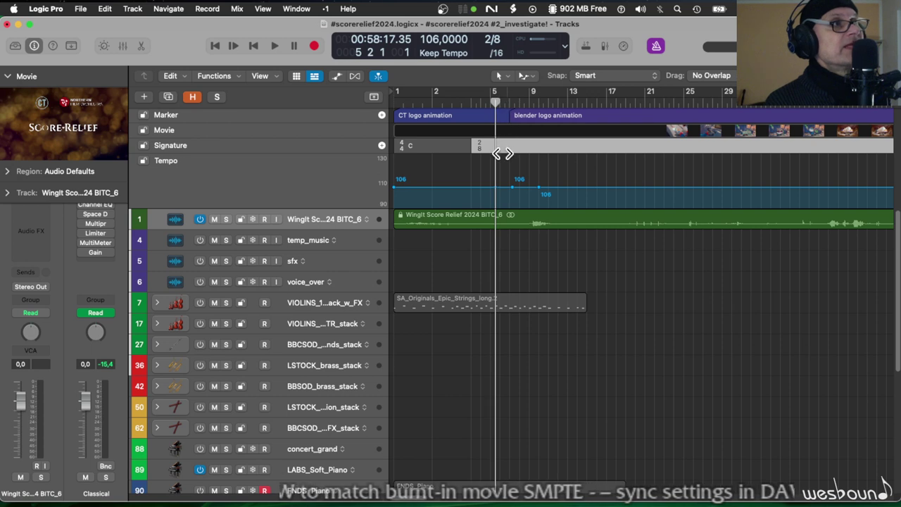
Add a 4/4 time signature after the 2/8 bar
click(493, 102)
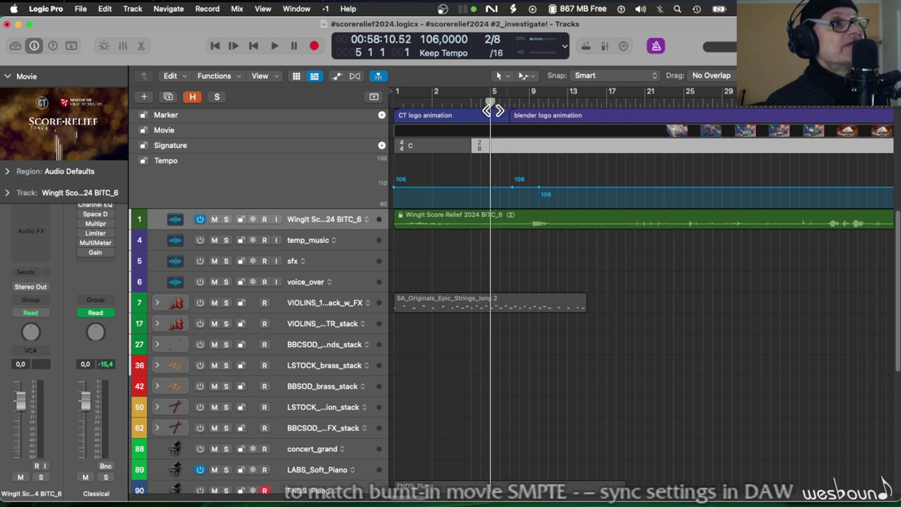
right_click(503, 143)
click(507, 147)
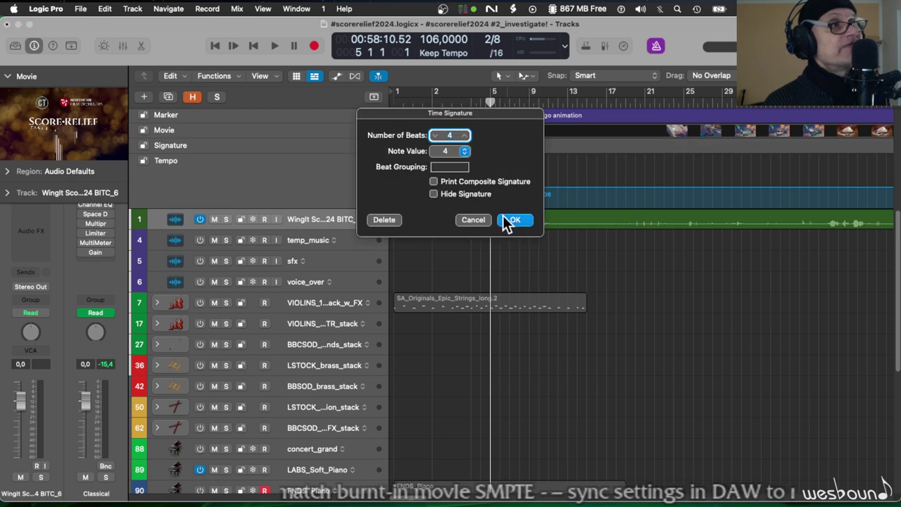
click(506, 218)
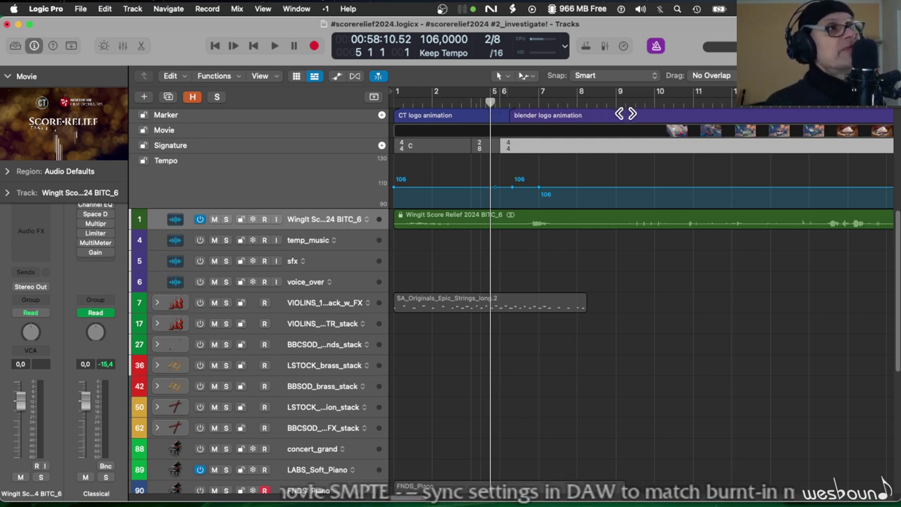
Move the playhead to bar 8, where the WING IT! title appears
click(663, 102)
click(658, 102)
mouse_move(658, 102)
mouse_down()
mouse_move(571, 104)
mouse_move(582, 104)
mouse_up()
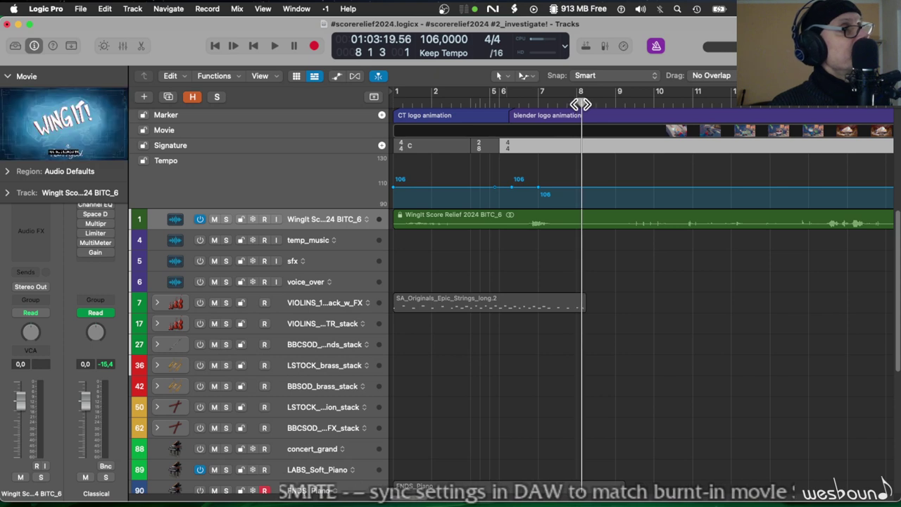
right_click(587, 149)
click(604, 149)
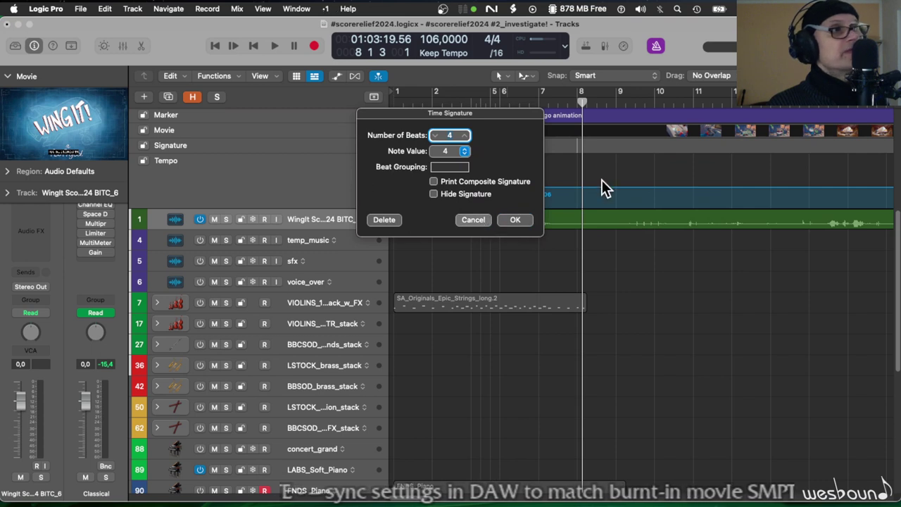
key(Escape)
Add a marker at bar 8 and name it 'WingIt Start'
right_click(586, 115)
click(613, 121)
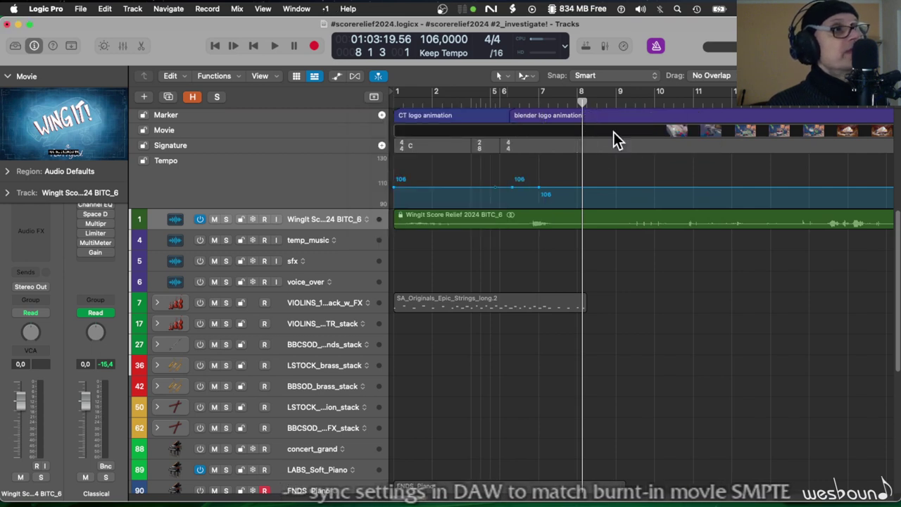
double_click(622, 116)
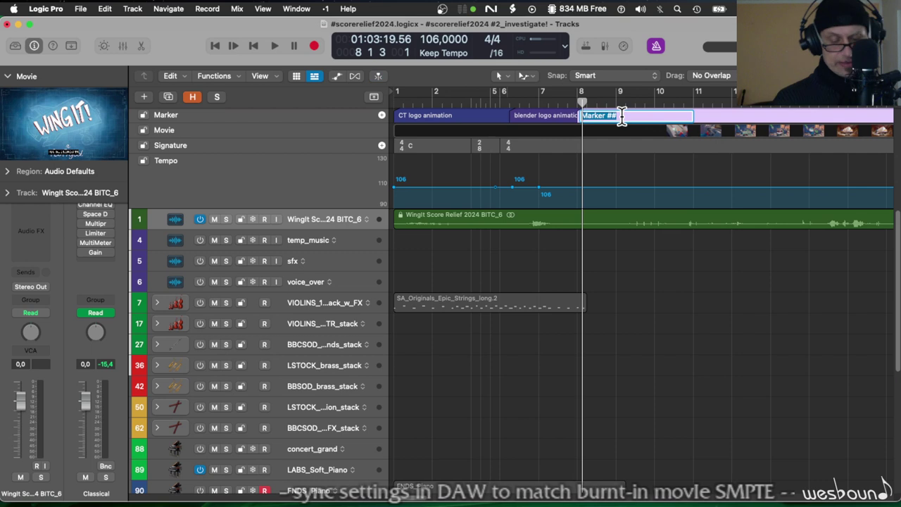
text(WingIt)
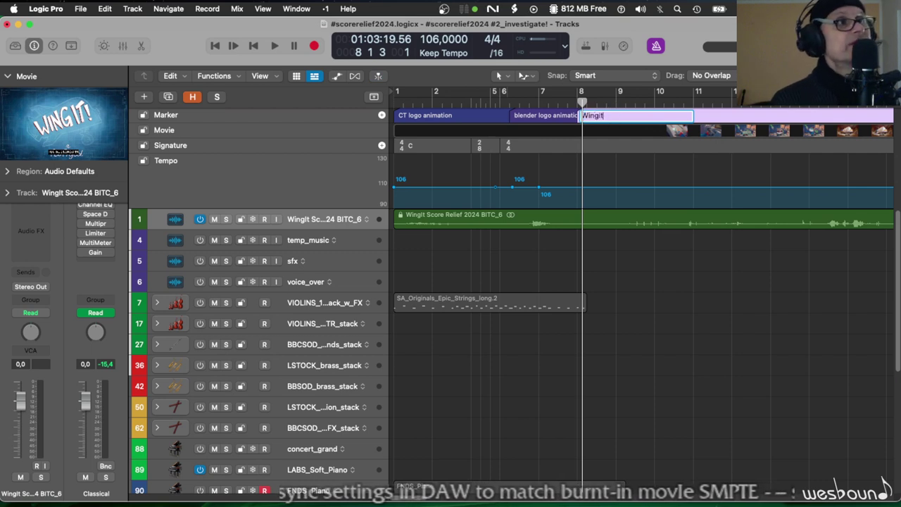
text( Start)
key(Return)
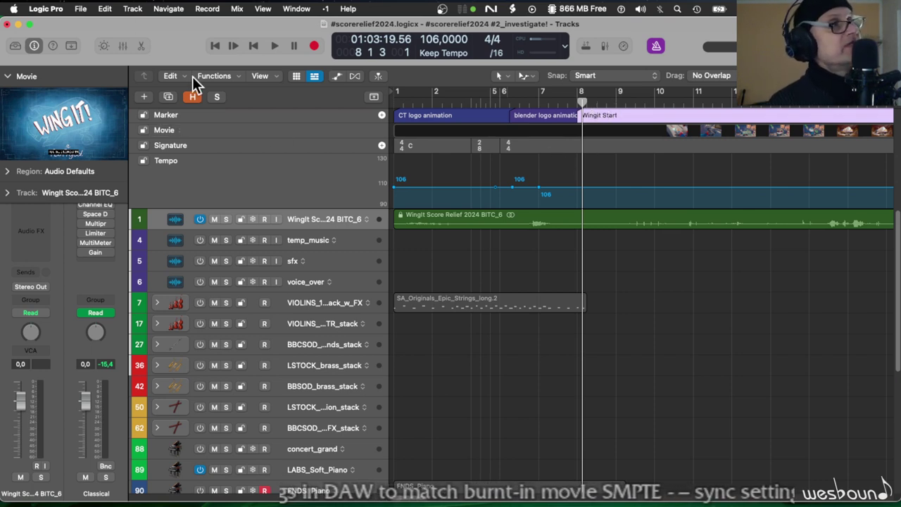
In the Marker List, select all three cue markers and apply Lock SMPTE Position
click(133, 8)
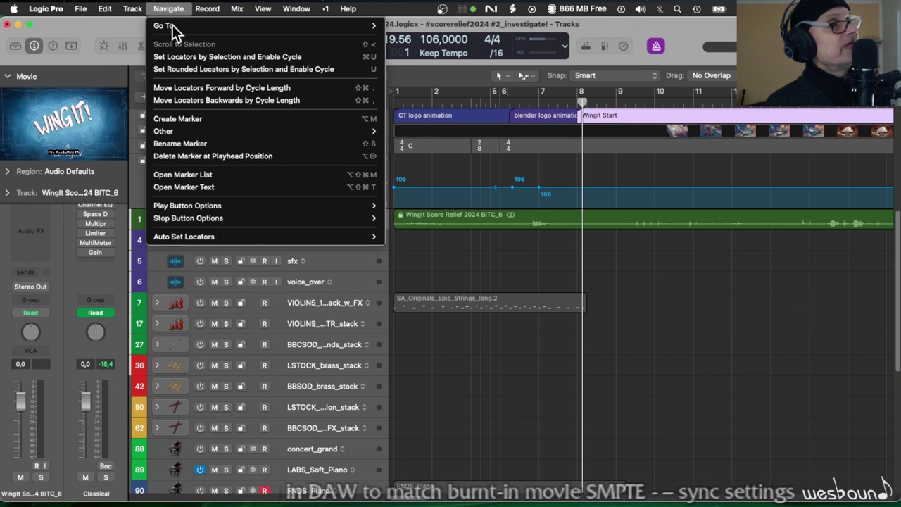
click(181, 173)
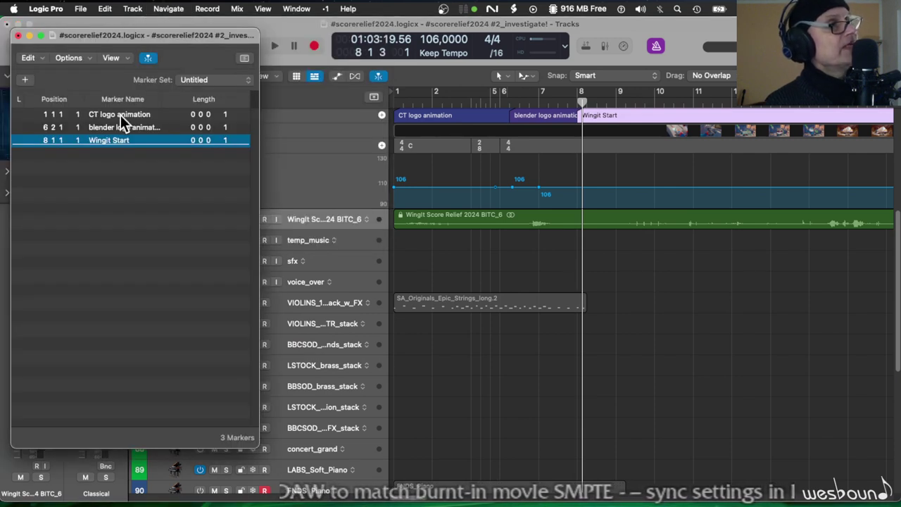
click(120, 115)
shift+click(121, 139)
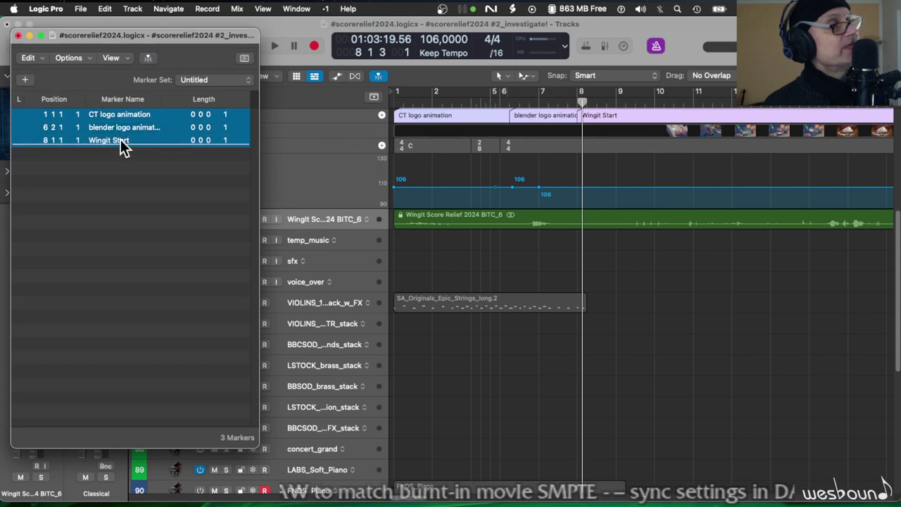
click(66, 57)
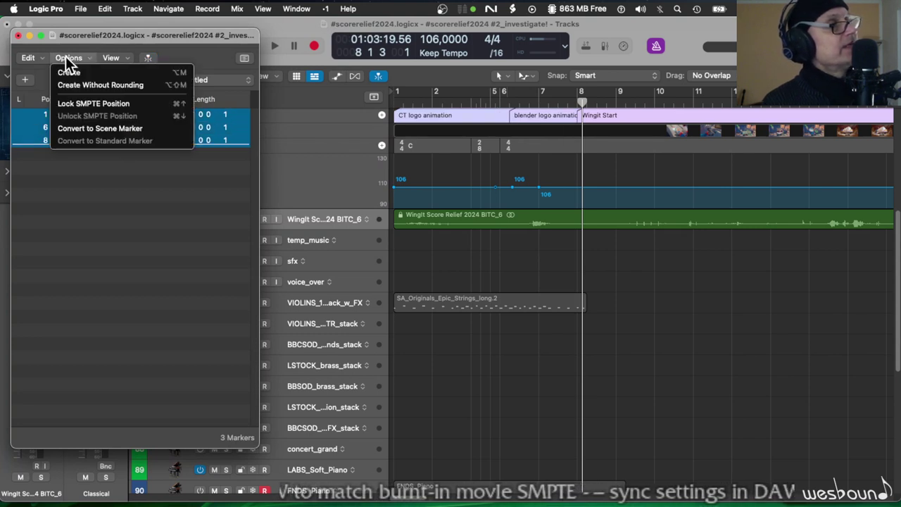
click(78, 103)
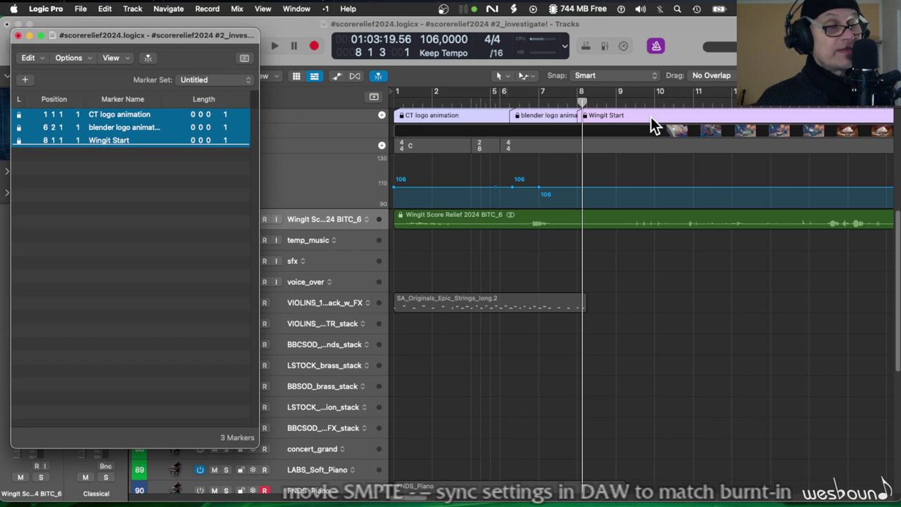
Close the Marker List window
click(18, 36)
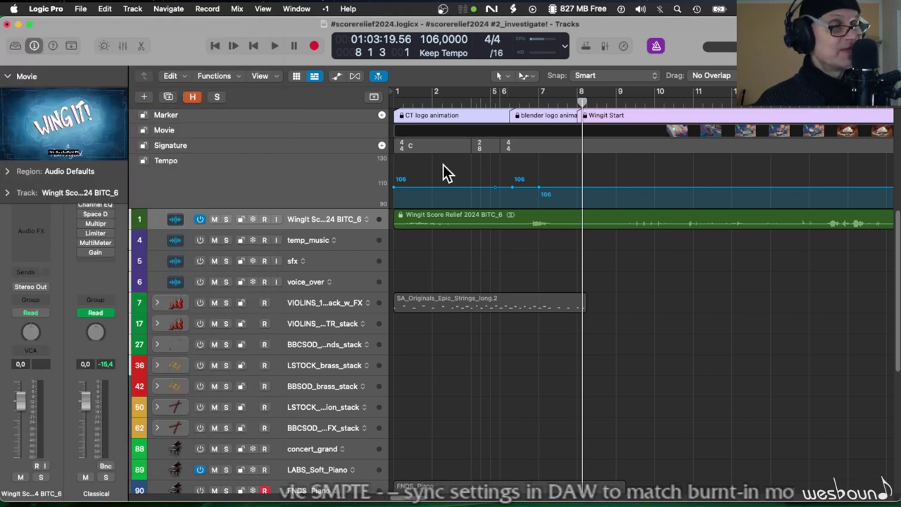